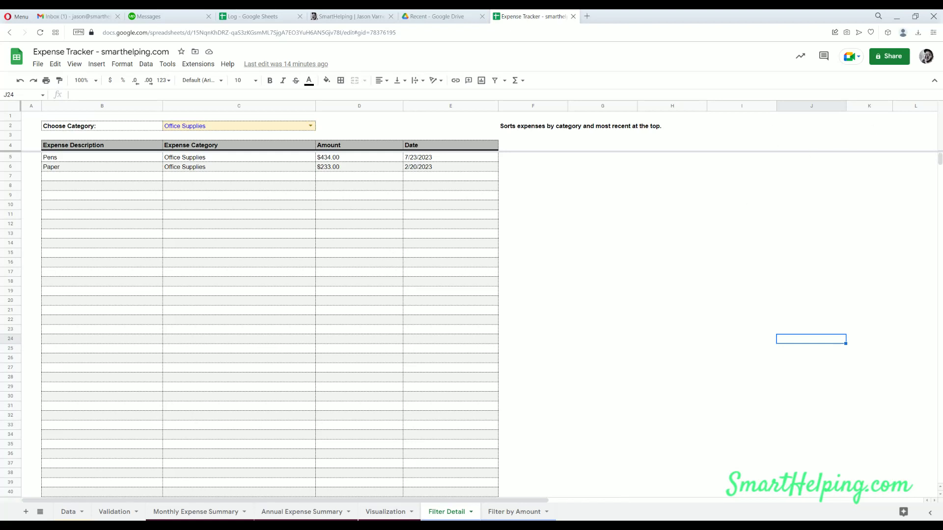
- Switch to the Data sheet listing the six logged expenses
{"action": "left_click", "coordinate": [68, 511]}
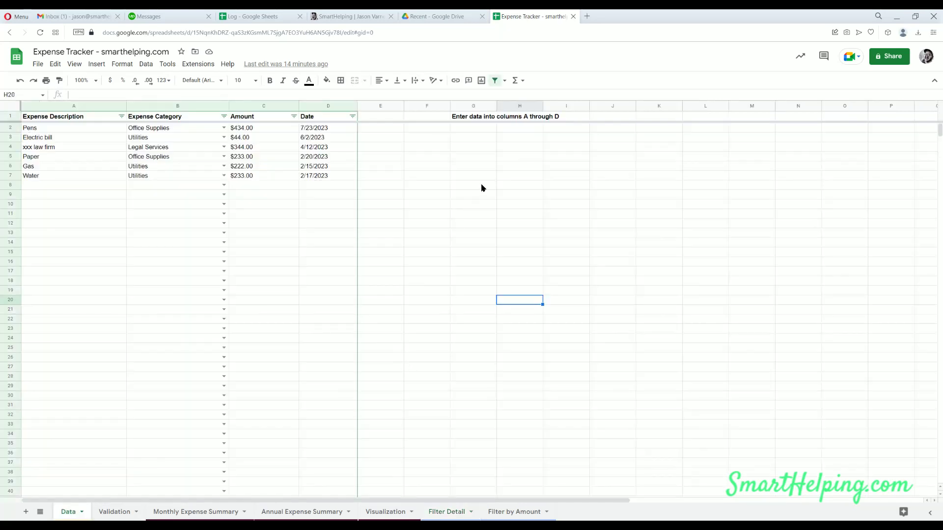
{"action": "left_click", "coordinate": [528, 161]}
{"action": "left_click", "coordinate": [558, 161]}
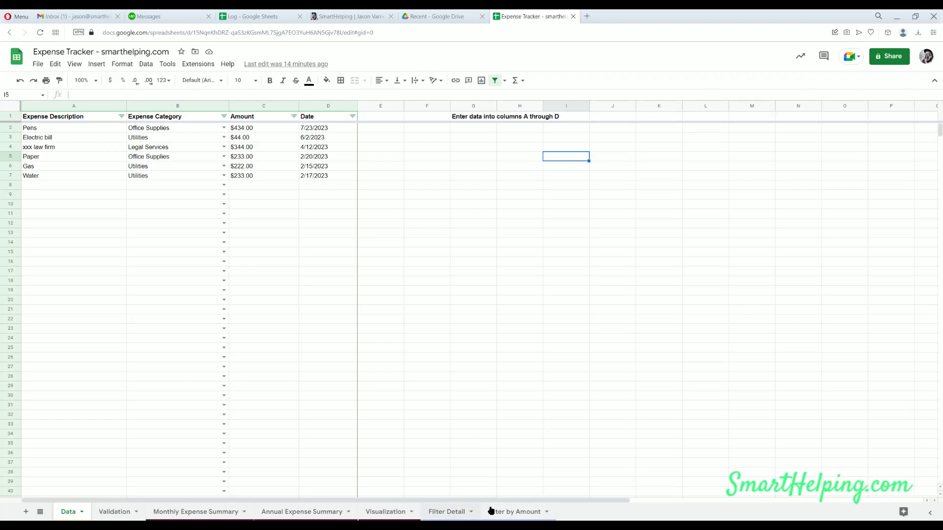
- Inspect the expense descriptions in column A of the Data sheet
{"action": "left_click", "coordinate": [581, 244]}
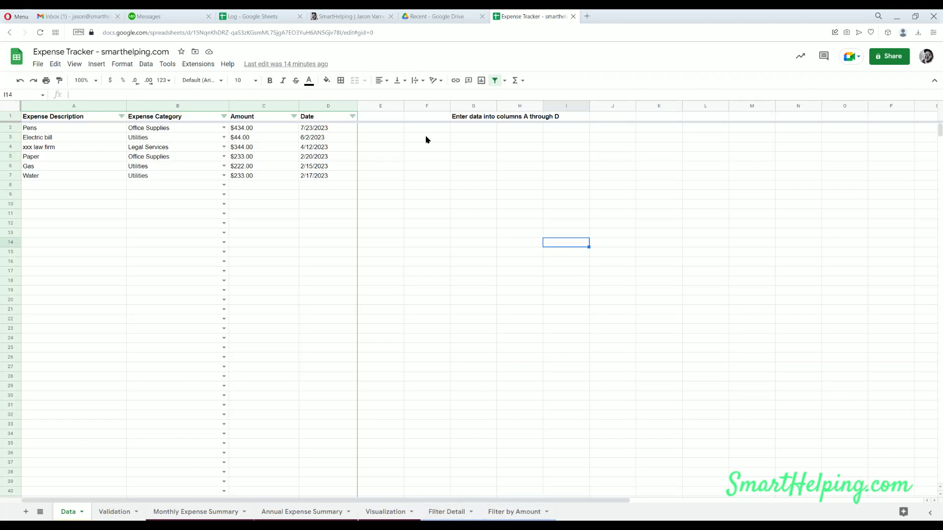
{"action": "left_click", "coordinate": [59, 128]}
{"action": "key", "text": "Down"}
{"action": "key", "text": "Down"}
{"action": "key", "text": "Down"}
{"action": "left_click", "coordinate": [61, 131]}
{"action": "key", "text": "shift+Down"}
{"action": "key", "text": "shift+Down"}
{"action": "key", "text": "shift+Down"}
{"action": "key", "text": "shift+Down"}
{"action": "key", "text": "shift+Down"}
{"action": "key", "text": "shift+Down"}
{"action": "key", "text": "shift+Down"}
{"action": "key", "text": "shift+Down"}
{"action": "key", "text": "shift+Down"}
{"action": "key", "text": "shift+Down"}
{"action": "key", "text": "shift+Down"}
{"action": "key", "text": "shift+Down"}
{"action": "key", "text": "shift+Down"}
{"action": "key", "text": "shift+Down"}
{"action": "key", "text": "shift+Down"}
{"action": "key", "text": "shift+Down"}
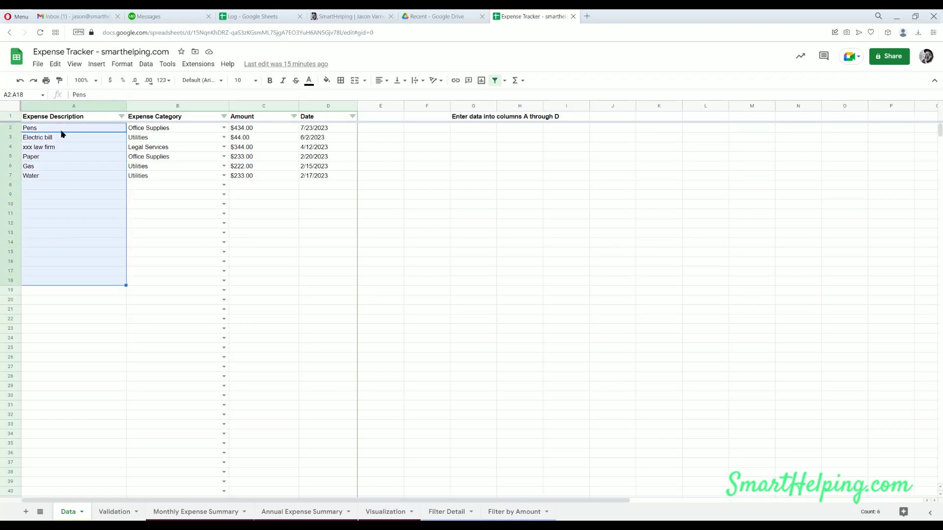
{"action": "left_click", "coordinate": [55, 234]}
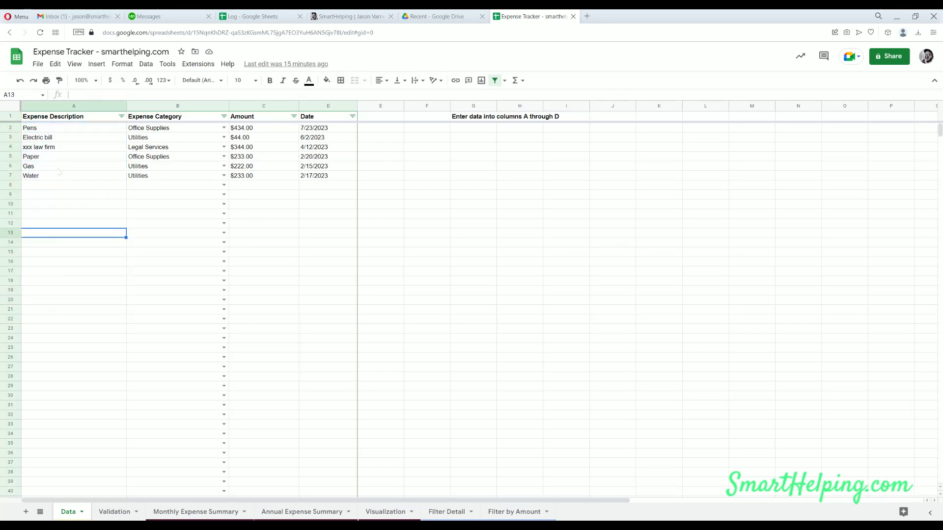
{"action": "left_click", "coordinate": [59, 166]}
- Check the column B categories and open B3's Utilities dropdown, closing it unchanged
{"action": "left_click", "coordinate": [192, 129]}
{"action": "key", "text": "Down"}
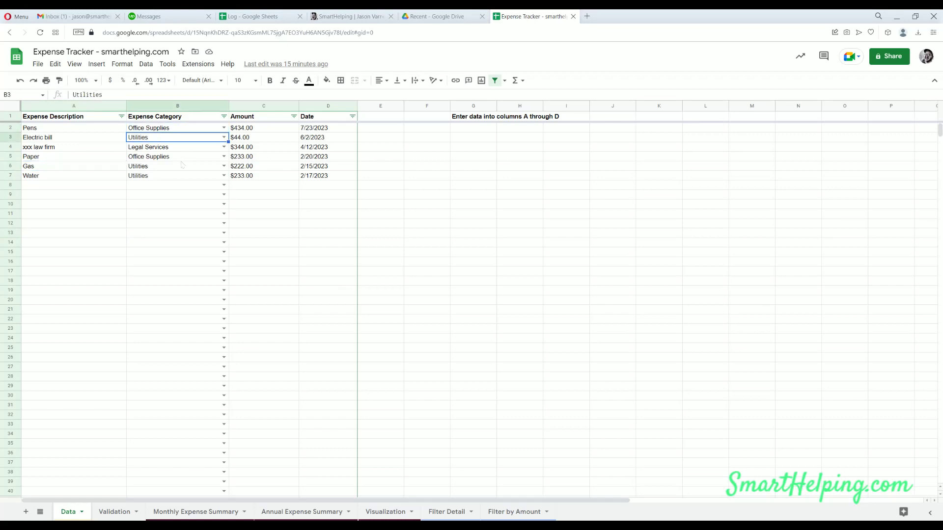
{"action": "key", "text": "Down"}
{"action": "key", "text": "Down"}
{"action": "left_click", "coordinate": [225, 130]}
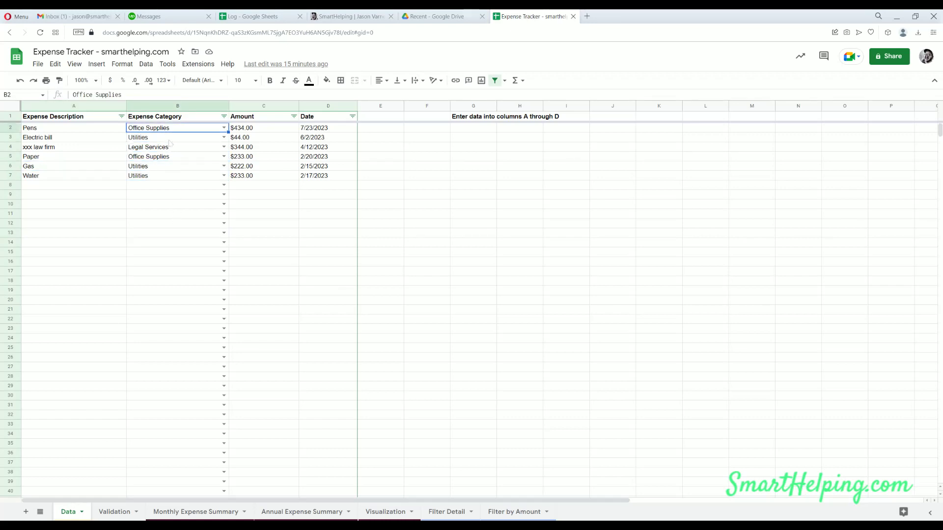
{"action": "left_click", "coordinate": [225, 140]}
{"action": "left_click", "coordinate": [226, 140]}
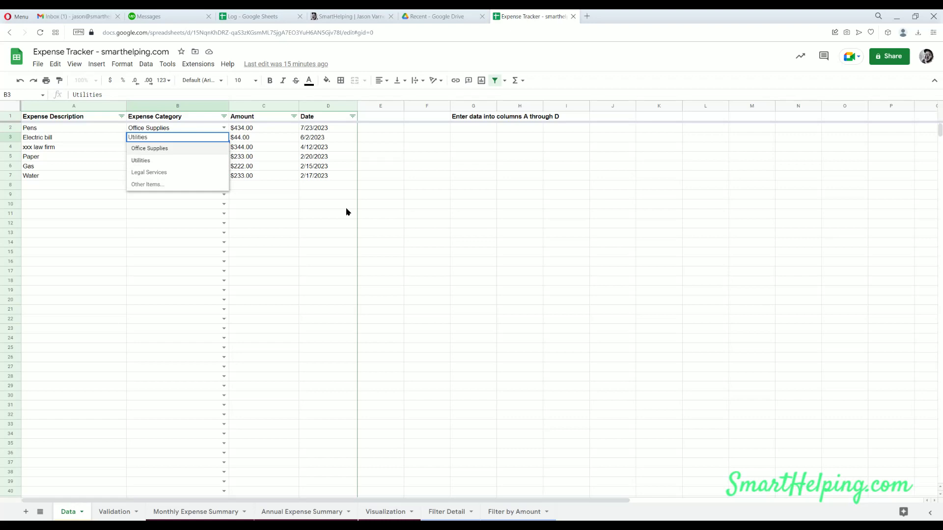
{"action": "left_click", "coordinate": [507, 243]}
- Review the Validation category list and the matching category choices in Data cell B2
{"action": "left_click", "coordinate": [114, 512]}
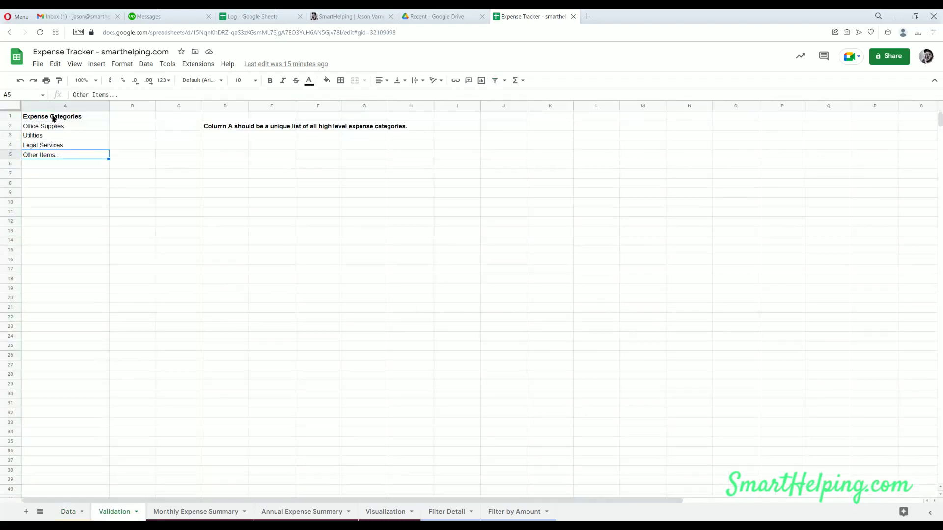
{"action": "left_click_drag", "start_coordinate": [58, 126], "coordinate": [56, 251]}
{"action": "key", "text": "Down"}
{"action": "key", "text": "Down"}
{"action": "key", "text": "Down"}
{"action": "key", "text": "Down"}
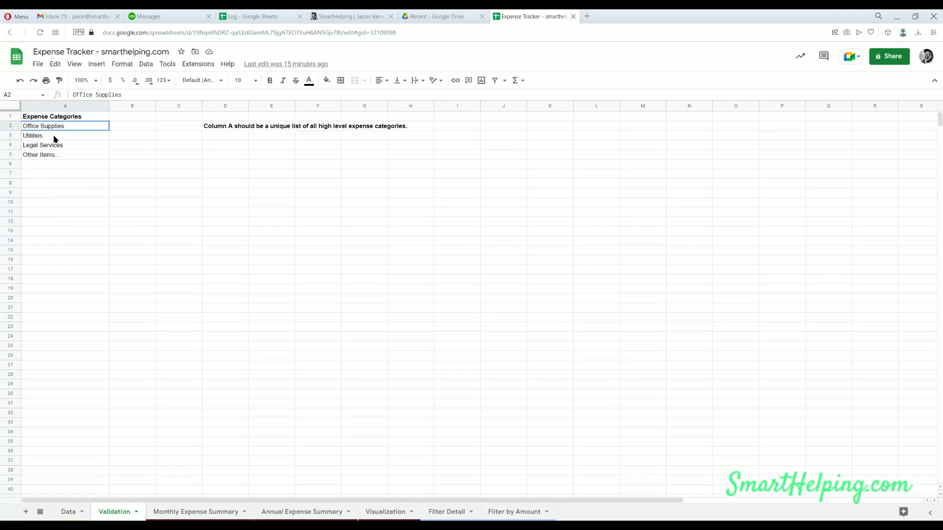
{"action": "key", "text": "Down"}
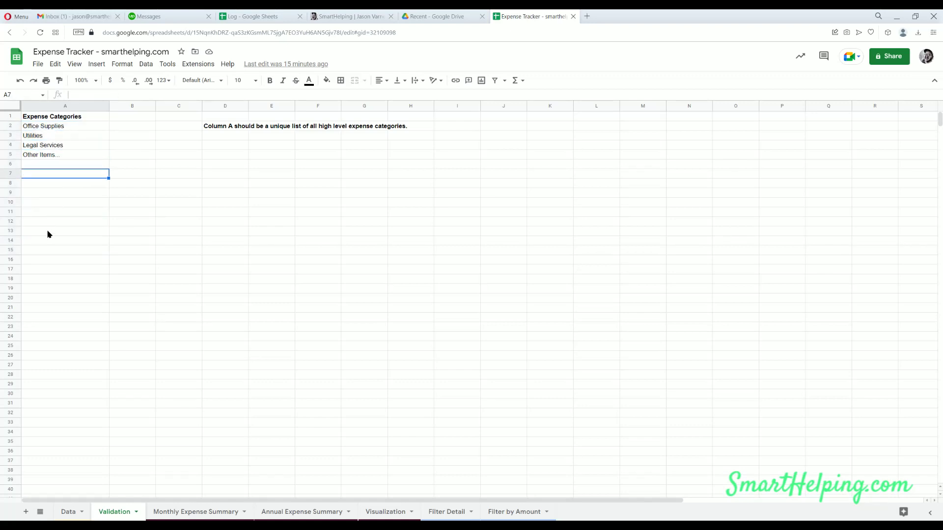
{"action": "key", "text": "Down"}
{"action": "key", "text": "Down"}
{"action": "key", "text": "Down"}
{"action": "left_click", "coordinate": [57, 126]}
{"action": "left_click", "coordinate": [55, 185]}
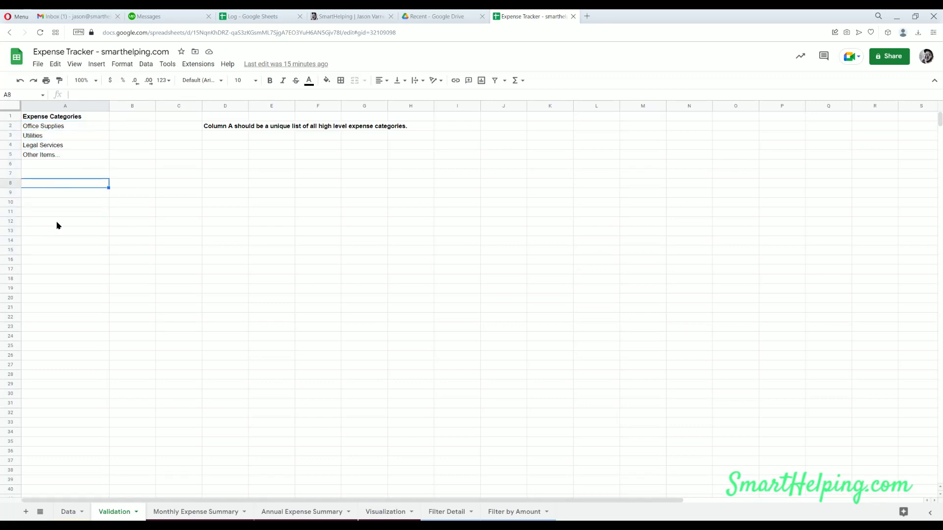
{"action": "left_click", "coordinate": [61, 127]}
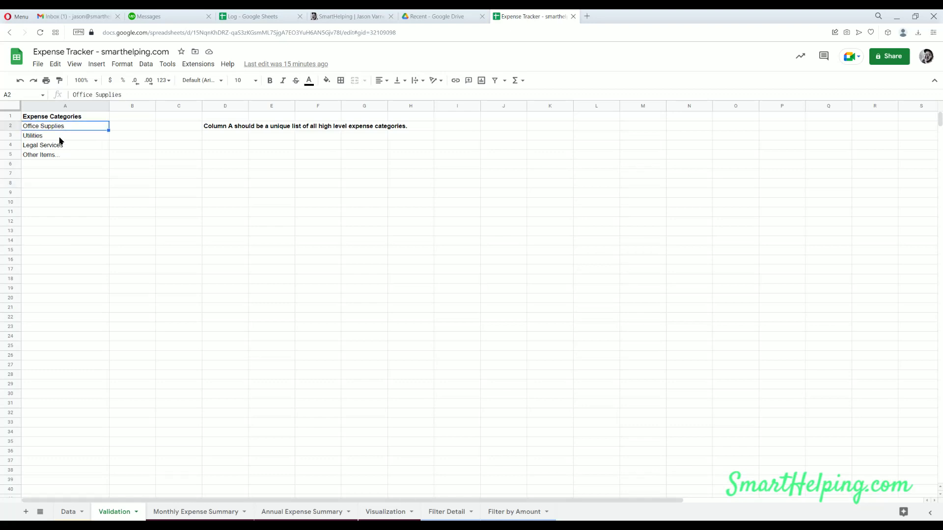
{"action": "left_click", "coordinate": [70, 511]}
{"action": "left_click", "coordinate": [224, 128]}
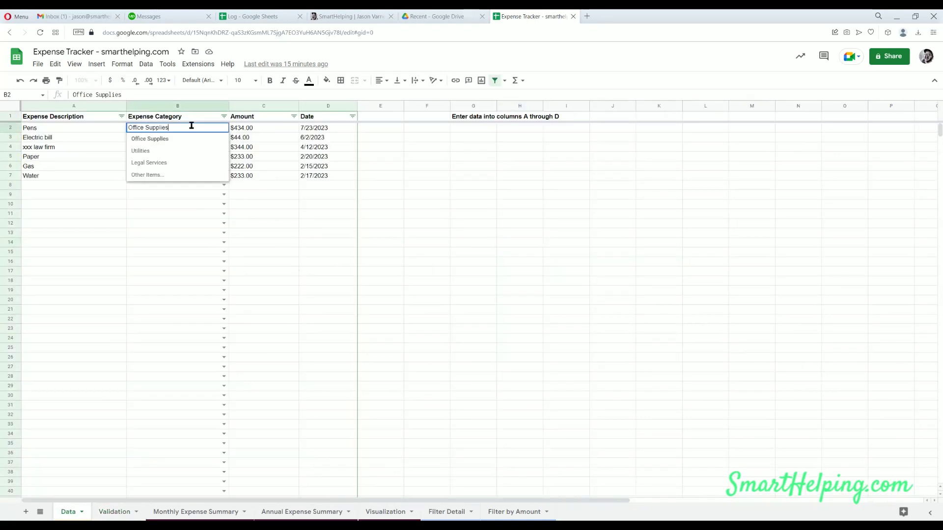
{"action": "left_click", "coordinate": [111, 513]}
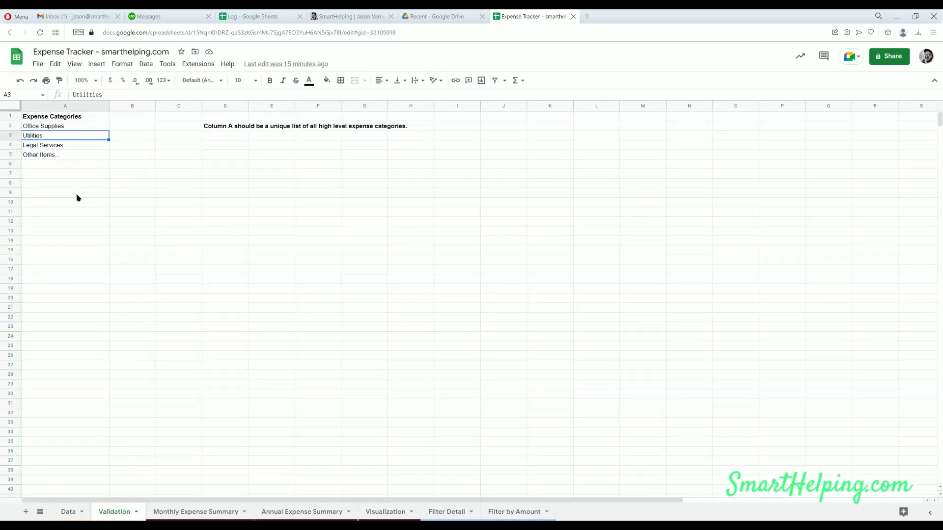
- Add the categories test and test2 in A6 and A7 on Validation
{"action": "left_click", "coordinate": [68, 165]}
{"action": "type", "text": "test"}
{"action": "key", "text": "Return"}
{"action": "type", "text": "test2"}
{"action": "left_click", "coordinate": [95, 232]}
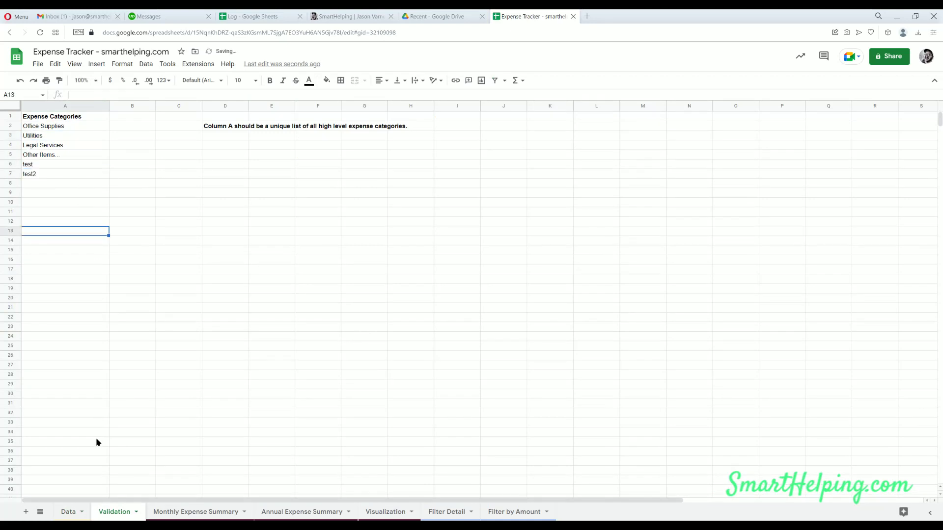
{"action": "left_click", "coordinate": [70, 511]}
{"action": "left_click", "coordinate": [223, 185]}
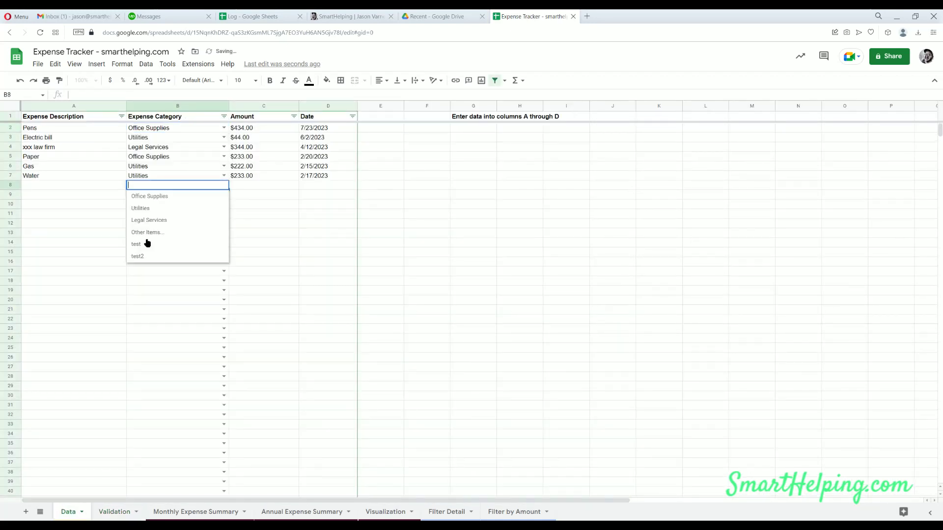
{"action": "left_click", "coordinate": [326, 204]}
{"action": "double_click", "coordinate": [169, 139]}
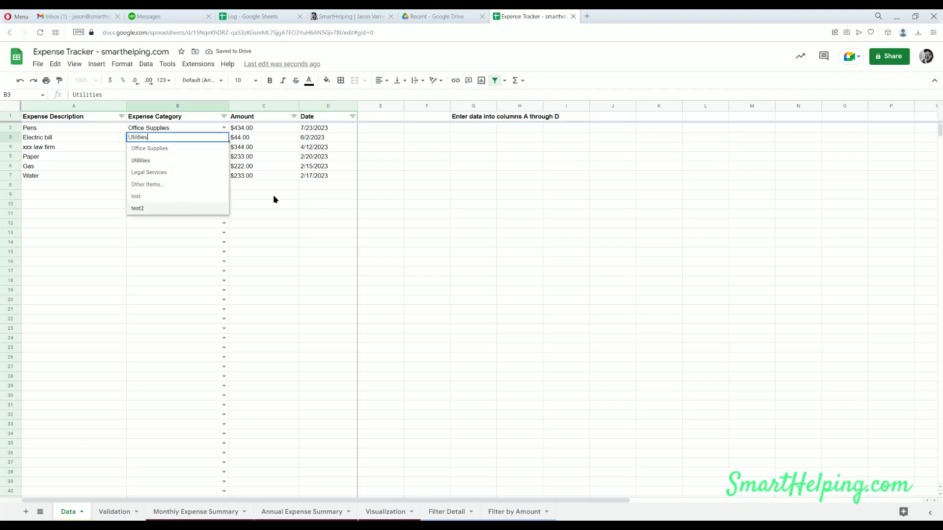
{"action": "left_click", "coordinate": [520, 185]}
{"action": "left_click", "coordinate": [171, 186]}
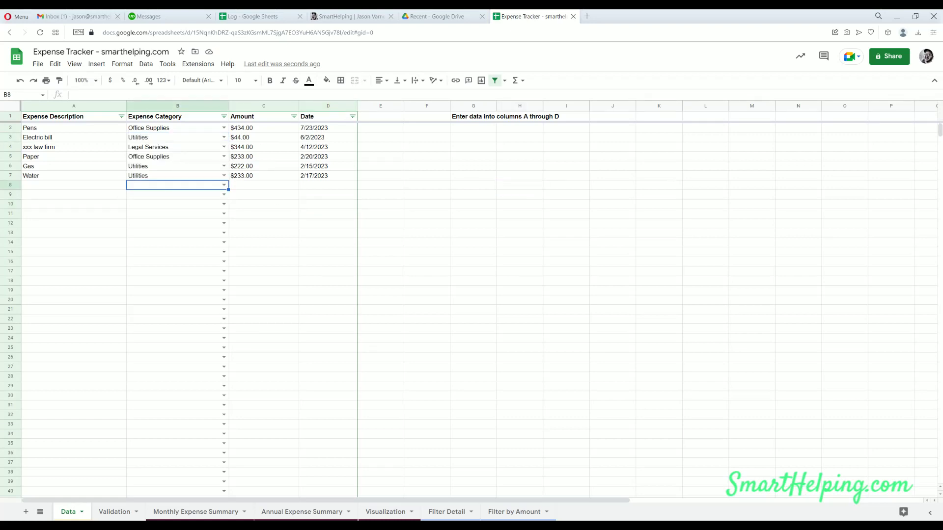
{"action": "type", "text": "t"}
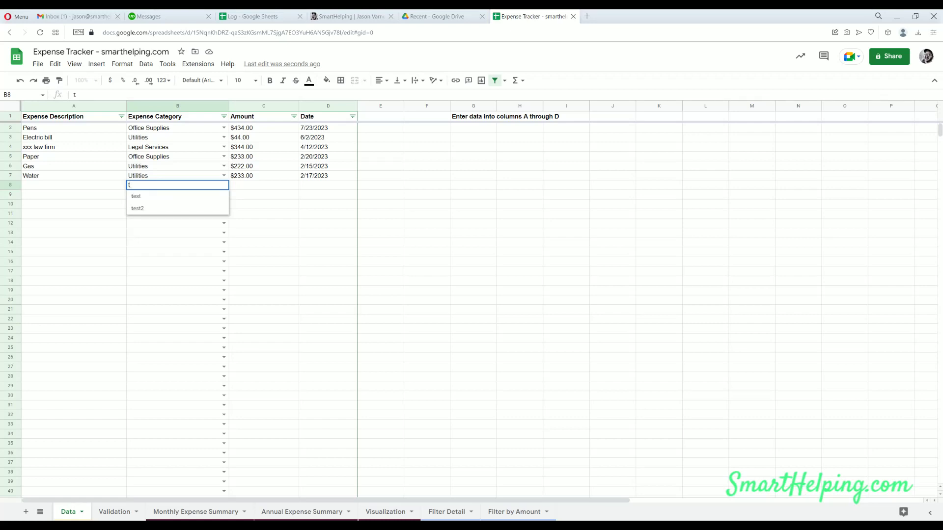
{"action": "key", "text": "BackSpace"}
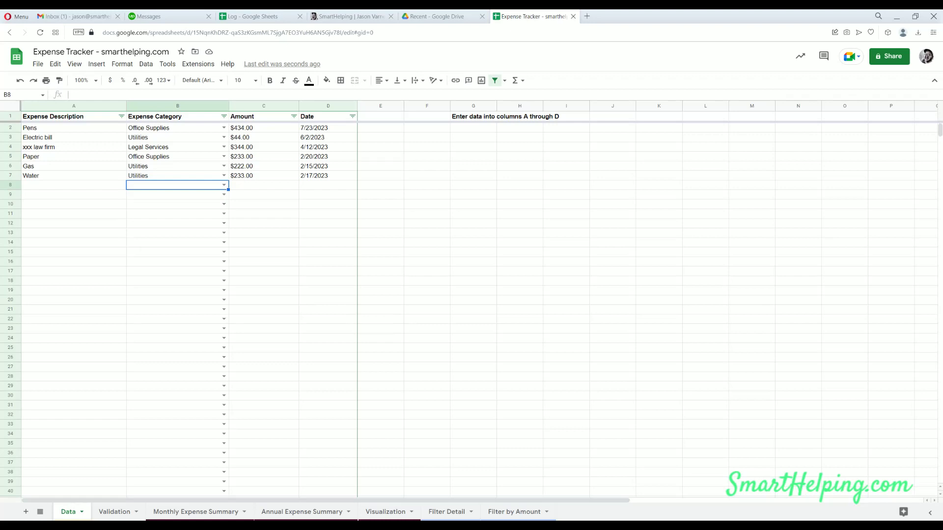
{"action": "type", "text": "of"}
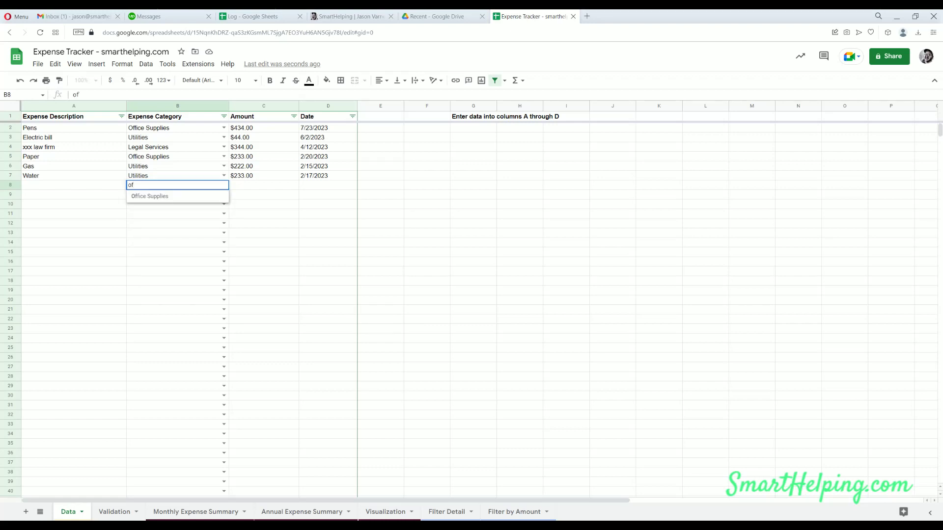
{"action": "key", "text": "BackSpace"}
{"action": "key", "text": "BackSpace"}
{"action": "key", "text": "Return"}
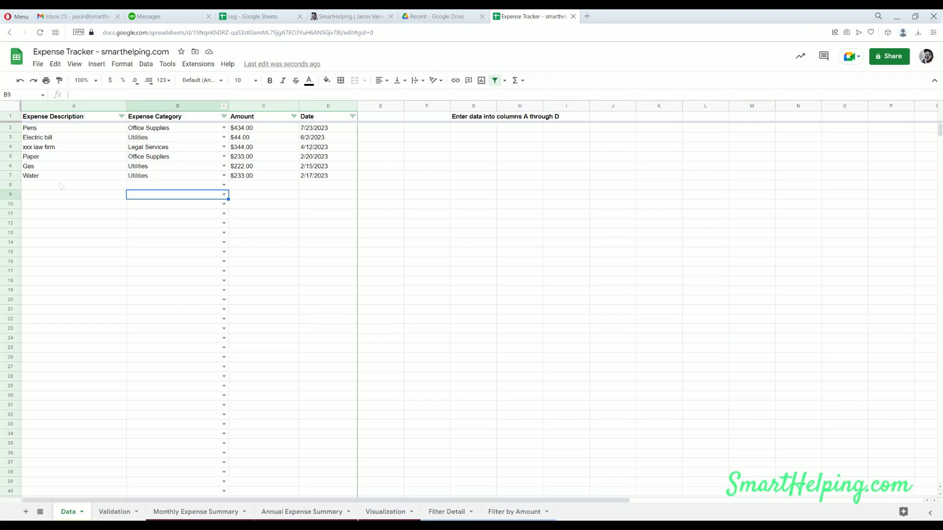
{"action": "left_click_drag", "start_coordinate": [29, 127], "coordinate": [74, 213]}
{"action": "left_click_drag", "start_coordinate": [147, 127], "coordinate": [162, 227]}
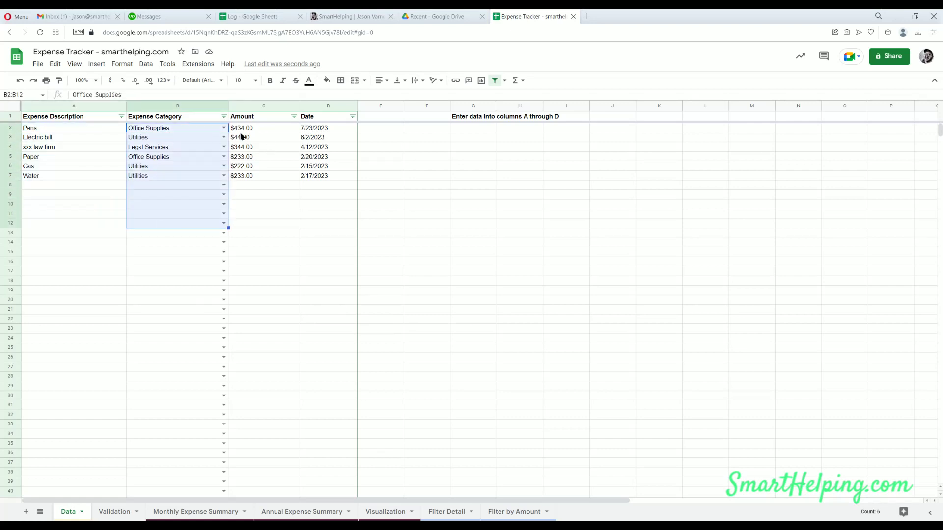
{"action": "left_click", "coordinate": [255, 147]}
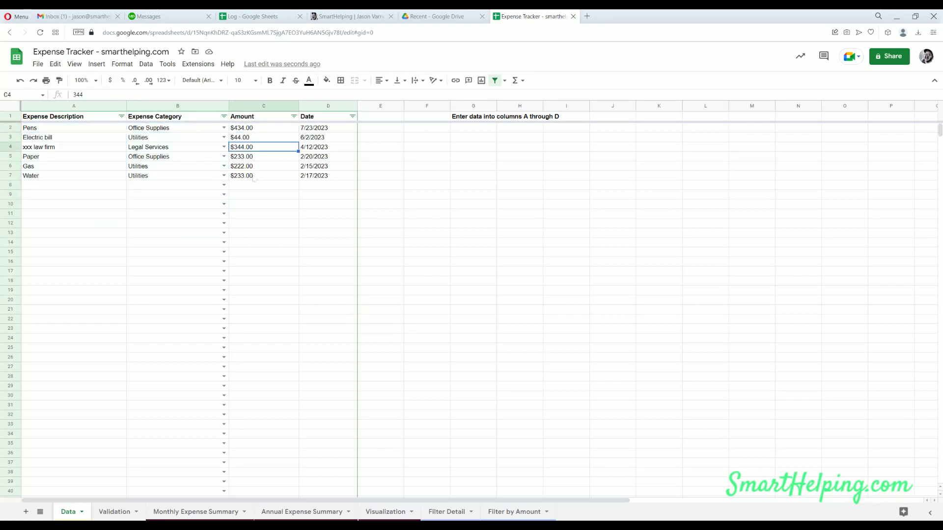
{"action": "left_click", "coordinate": [254, 177]}
{"action": "left_click", "coordinate": [255, 194]}
{"action": "left_click", "coordinate": [320, 129]}
{"action": "left_click", "coordinate": [320, 157]}
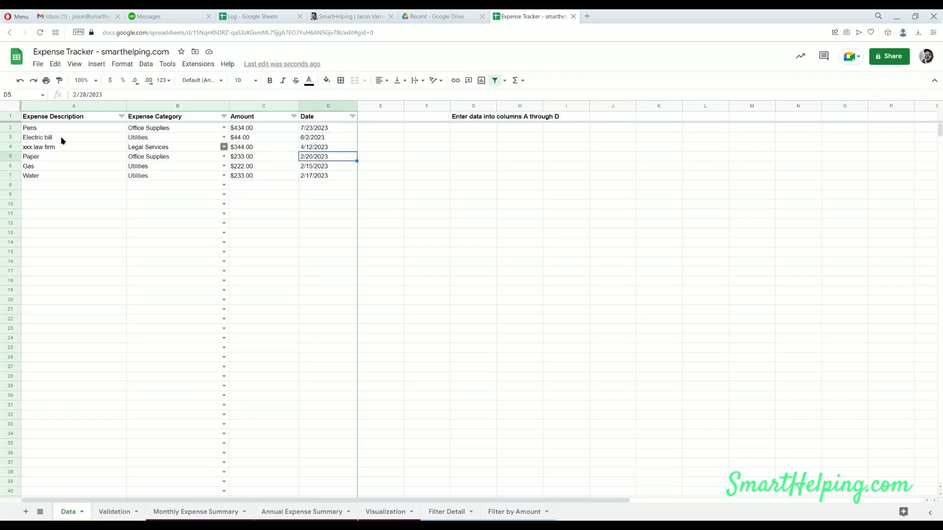
{"action": "left_click", "coordinate": [182, 507]}
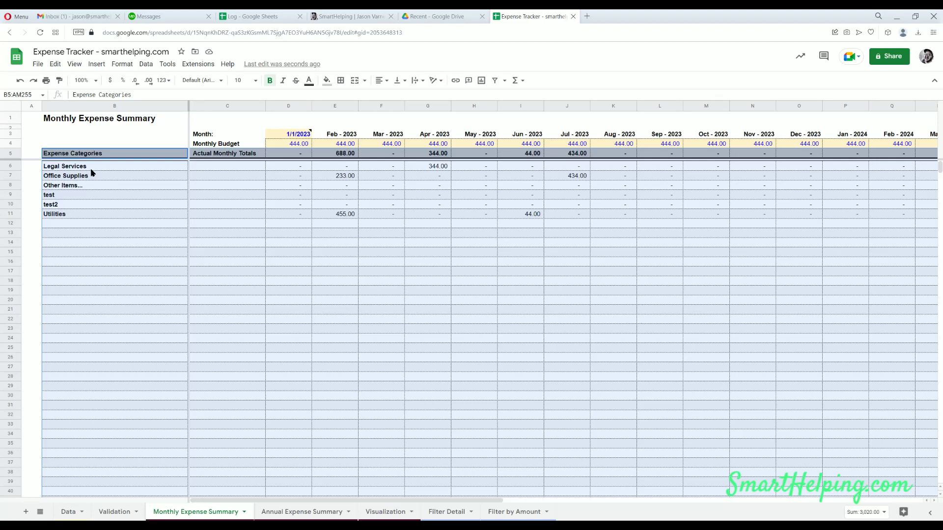
{"action": "left_click_drag", "start_coordinate": [91, 168], "coordinate": [82, 286]}
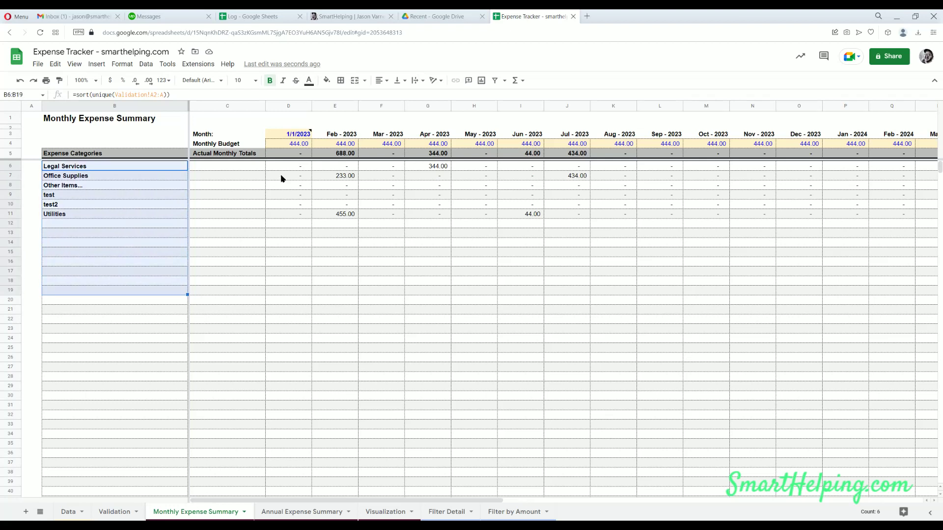
{"action": "left_click", "coordinate": [294, 167]}
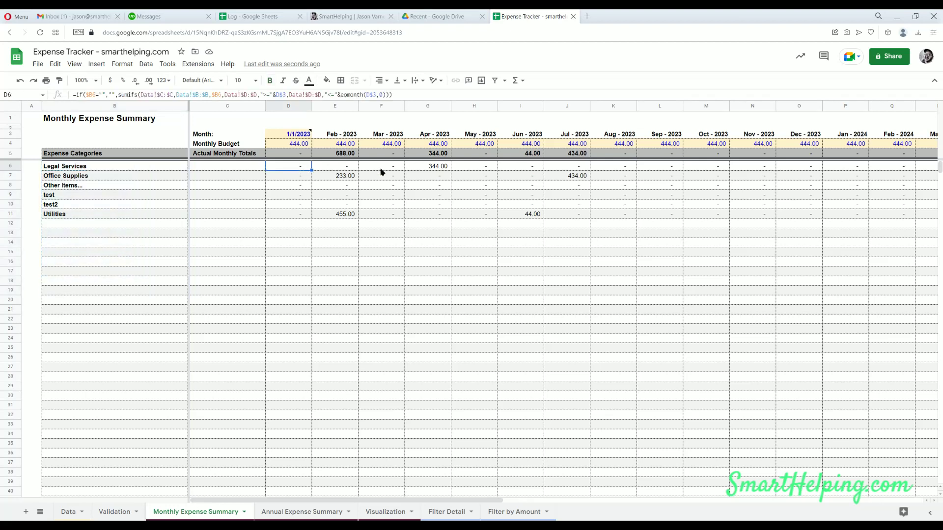
{"action": "left_click", "coordinate": [428, 119]}
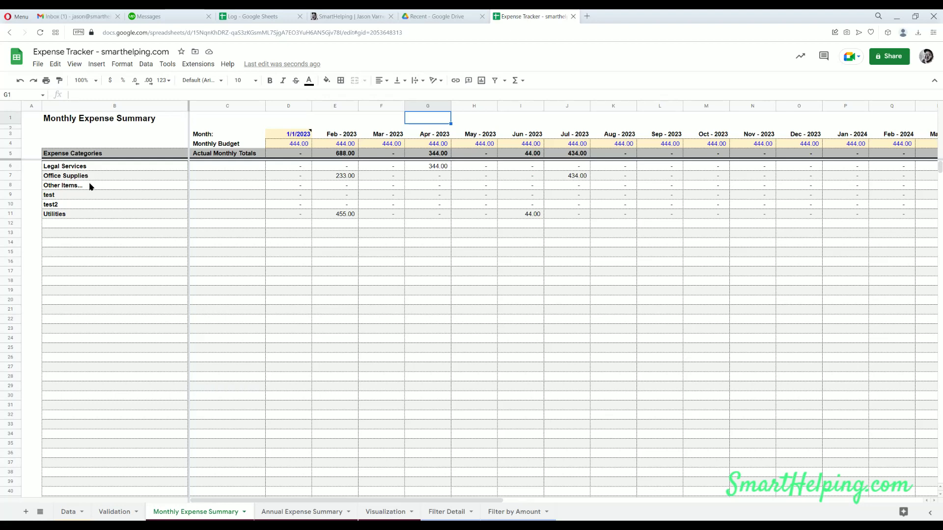
{"action": "left_click_drag", "start_coordinate": [417, 500], "coordinate": [347, 488]}
{"action": "scroll", "coordinate": [330, 410], "scroll_direction": "down", "scroll_amount": 20}
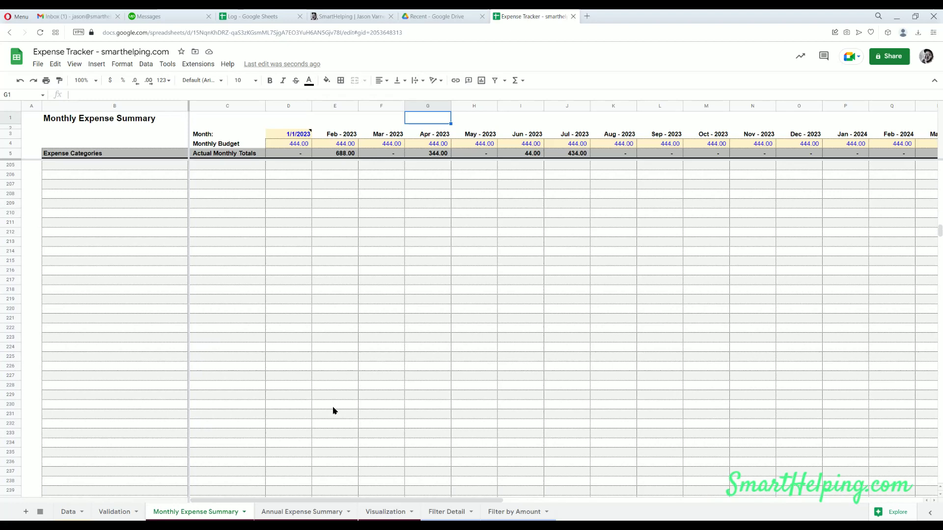
{"action": "scroll", "coordinate": [333, 411], "scroll_direction": "down", "scroll_amount": 10}
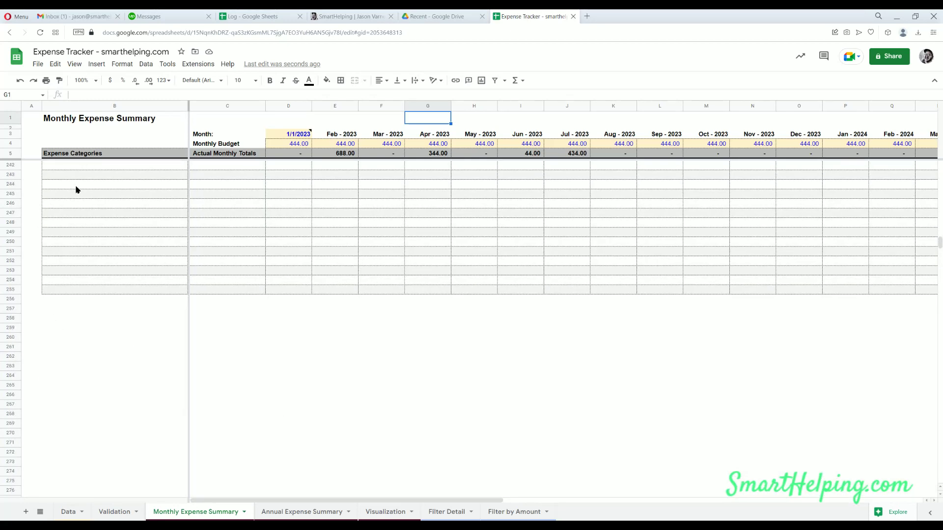
{"action": "scroll", "coordinate": [111, 331], "scroll_direction": "up", "scroll_amount": 20}
{"action": "scroll", "coordinate": [111, 331], "scroll_direction": "up", "scroll_amount": 20}
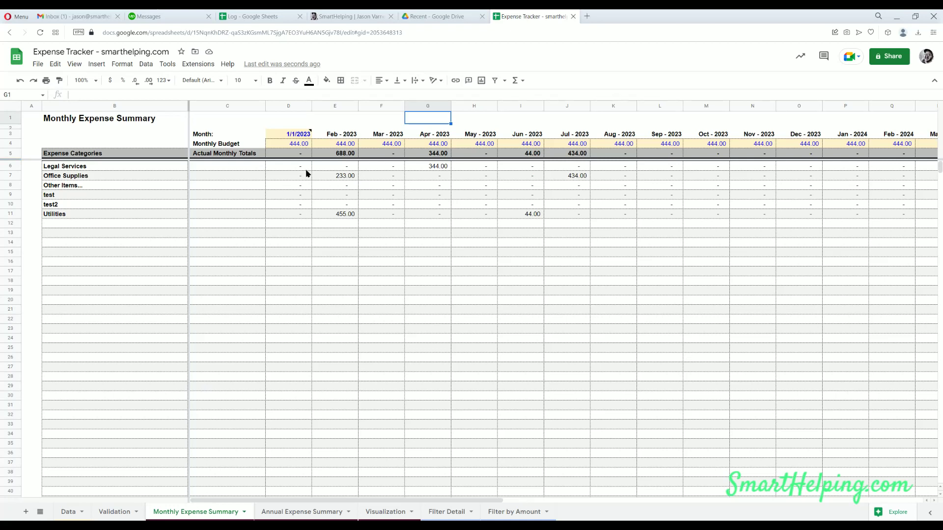
- Review the Monthly Budget and Actual Monthly Totals rows and the Visualization charts
{"action": "left_click", "coordinate": [230, 155]}
{"action": "key", "text": "shift+Right"}
{"action": "key", "text": "shift+Right"}
{"action": "key", "text": "shift+Right"}
{"action": "key", "text": "shift+Right"}
{"action": "key", "text": "shift+Right"}
{"action": "key", "text": "shift+Right"}
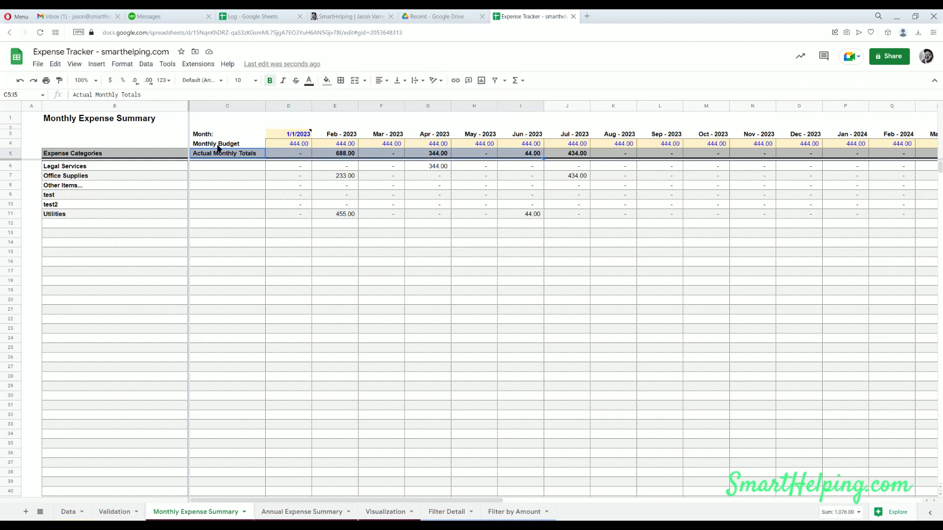
{"action": "left_click_drag", "start_coordinate": [223, 145], "coordinate": [617, 146]}
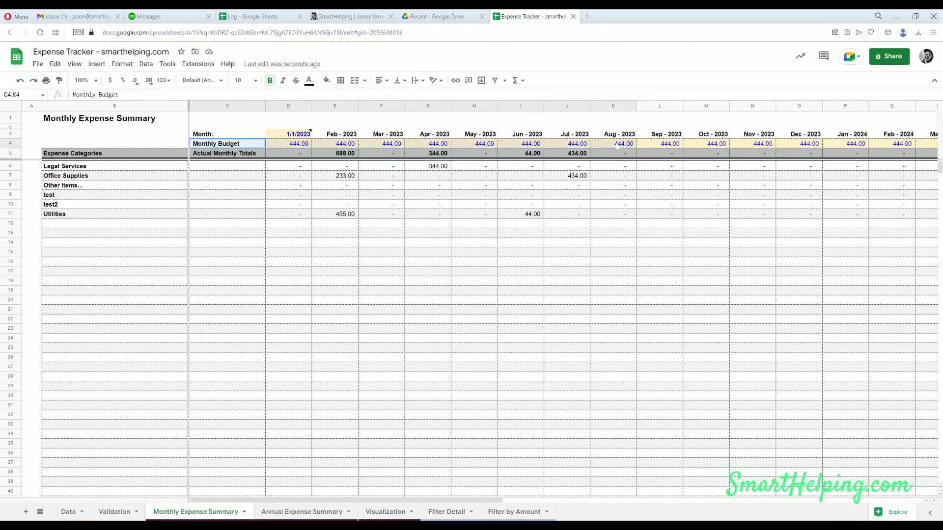
{"action": "left_click", "coordinate": [233, 120]}
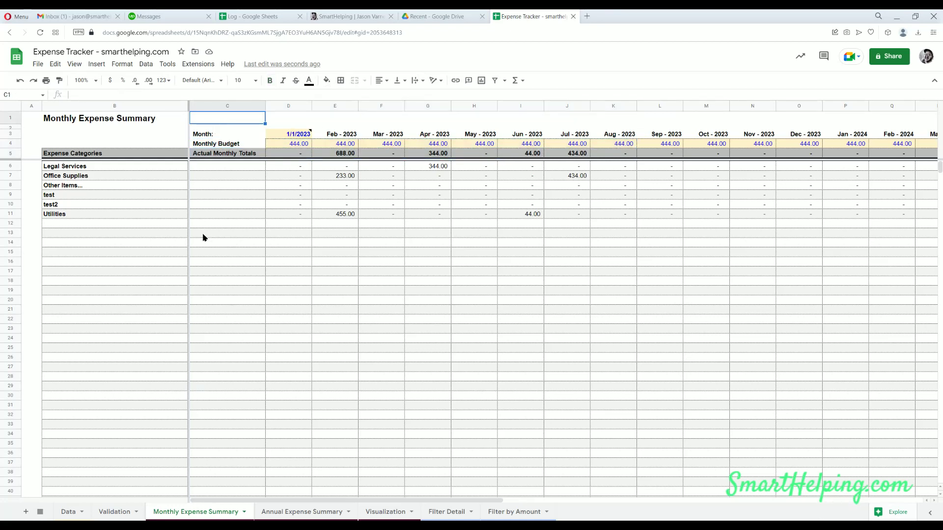
{"action": "left_click", "coordinate": [385, 512]}
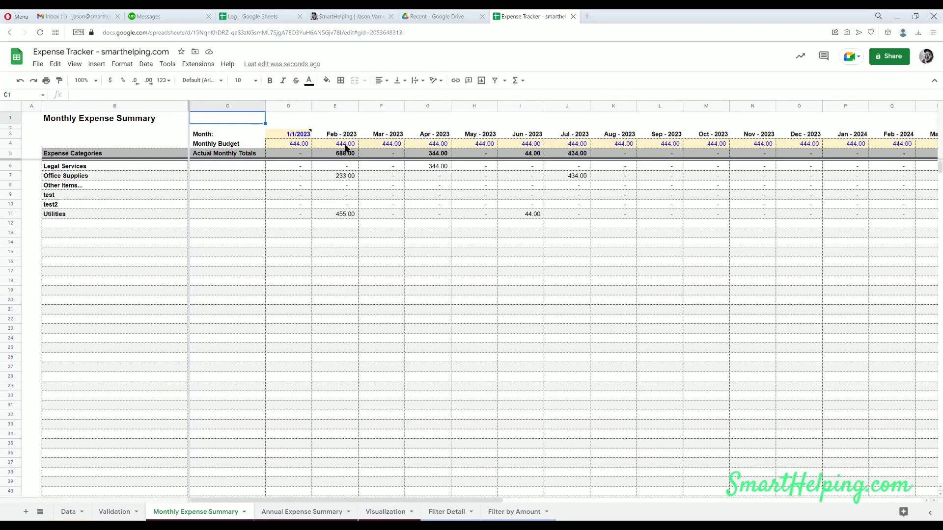
- Set the Feb 2023 budget in E4 to 5,000 and check the chart's budget spike
{"action": "left_click", "coordinate": [345, 148]}
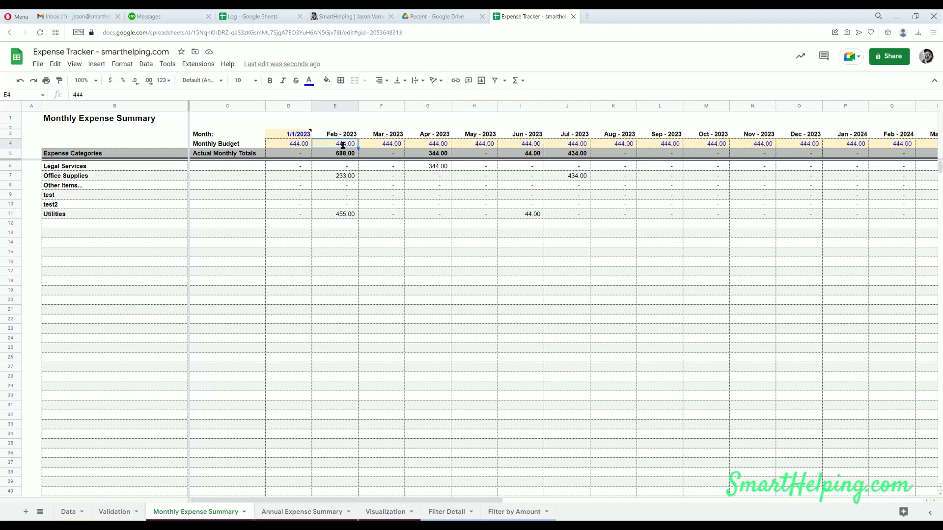
{"action": "type", "text": "5,0"}
{"action": "type", "text": "000"}
{"action": "left_click", "coordinate": [337, 153]}
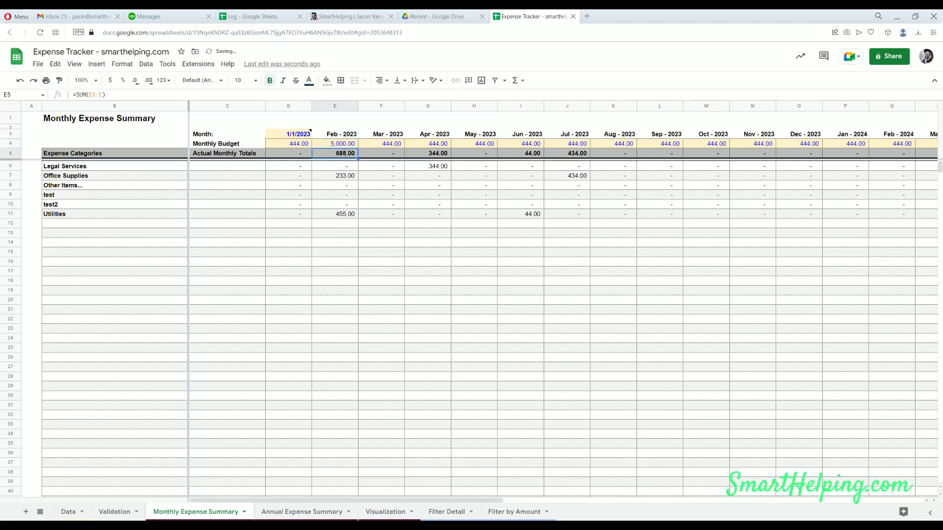
{"action": "left_click", "coordinate": [396, 512]}
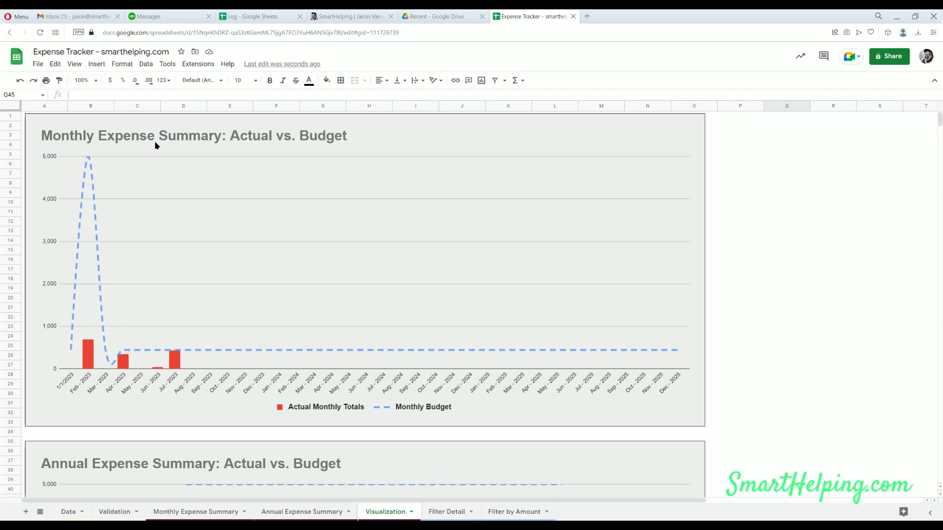
{"action": "left_click", "coordinate": [121, 512]}
{"action": "left_click", "coordinate": [185, 512]}
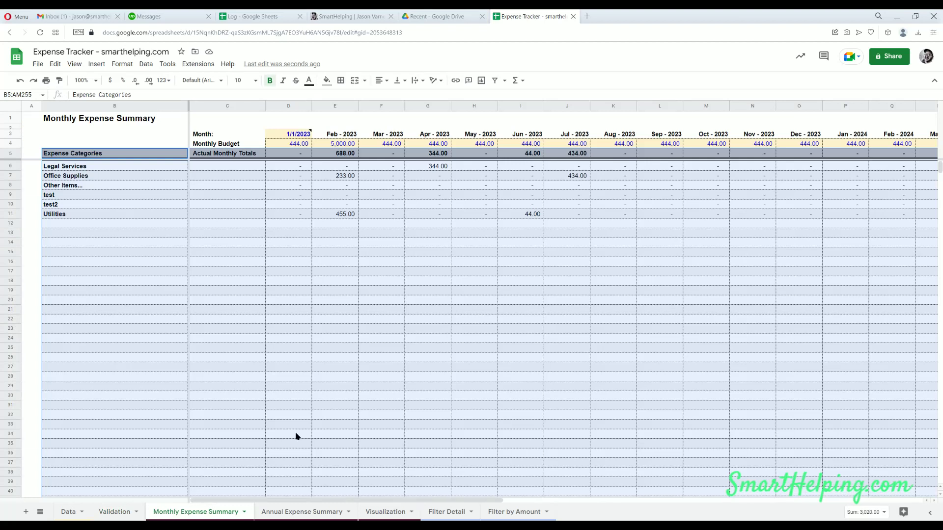
{"action": "left_click", "coordinate": [278, 513]}
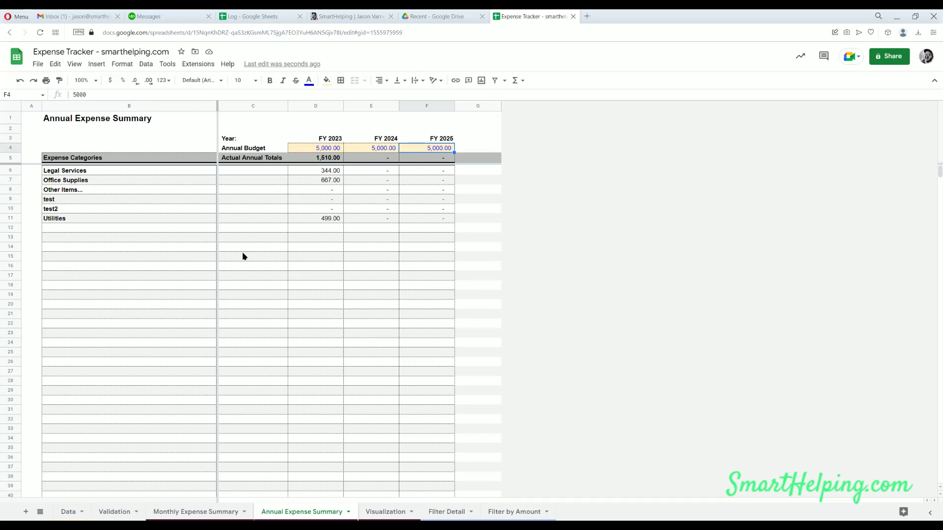
- Check the FY 2023–2025 annual budget and total cells on the Annual Expense Summary
{"action": "left_click", "coordinate": [415, 159]}
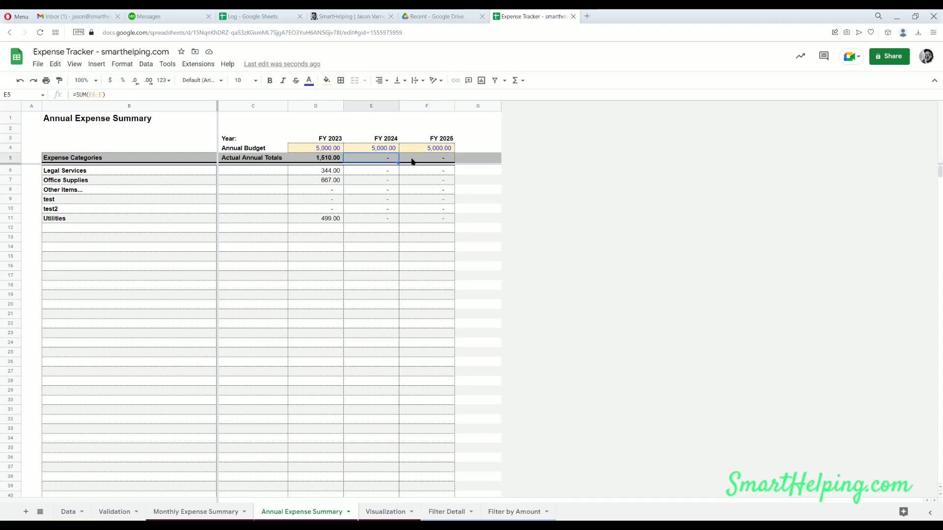
{"action": "left_click", "coordinate": [374, 150]}
{"action": "left_click", "coordinate": [332, 150]}
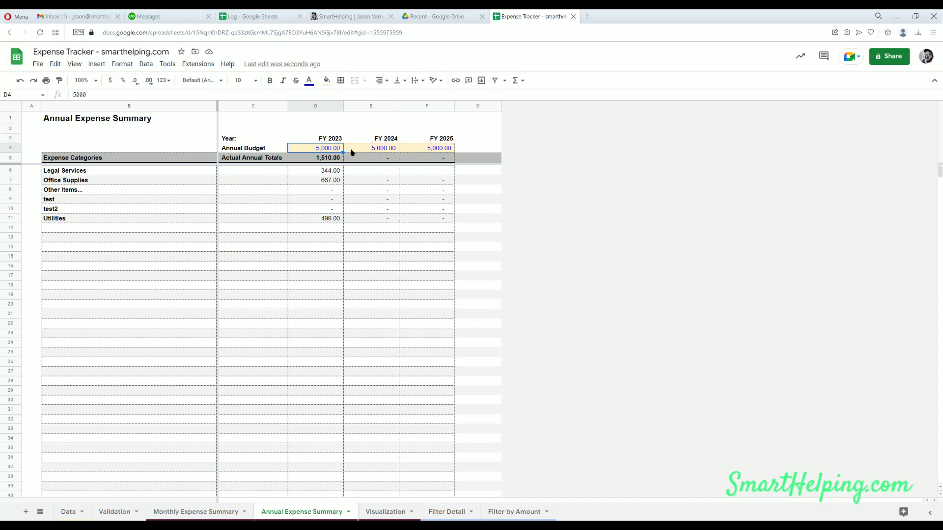
{"action": "left_click", "coordinate": [352, 150]}
- Scroll the Visualization sheet down to the annual chart and back to the monthly chart
{"action": "left_click", "coordinate": [385, 511]}
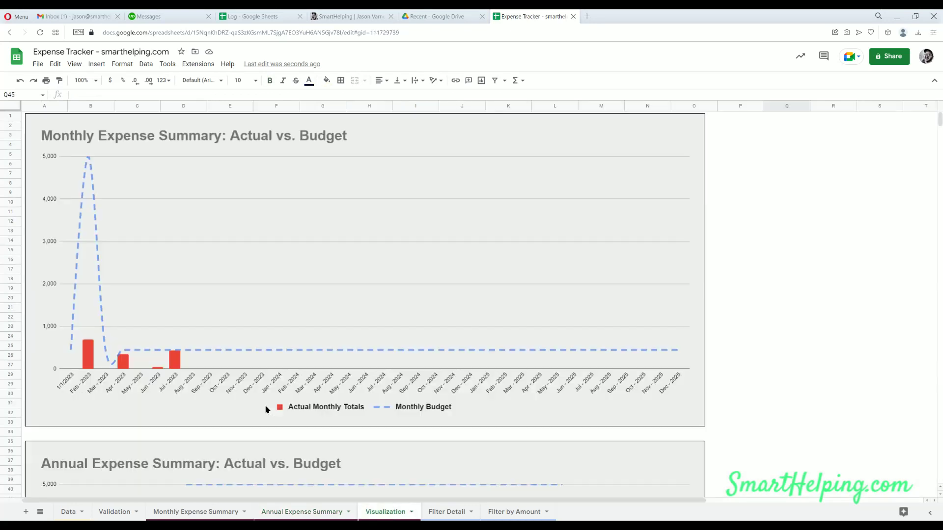
{"action": "scroll", "coordinate": [267, 410], "scroll_direction": "down", "scroll_amount": 10}
{"action": "scroll", "coordinate": [267, 409], "scroll_direction": "up", "scroll_amount": 4}
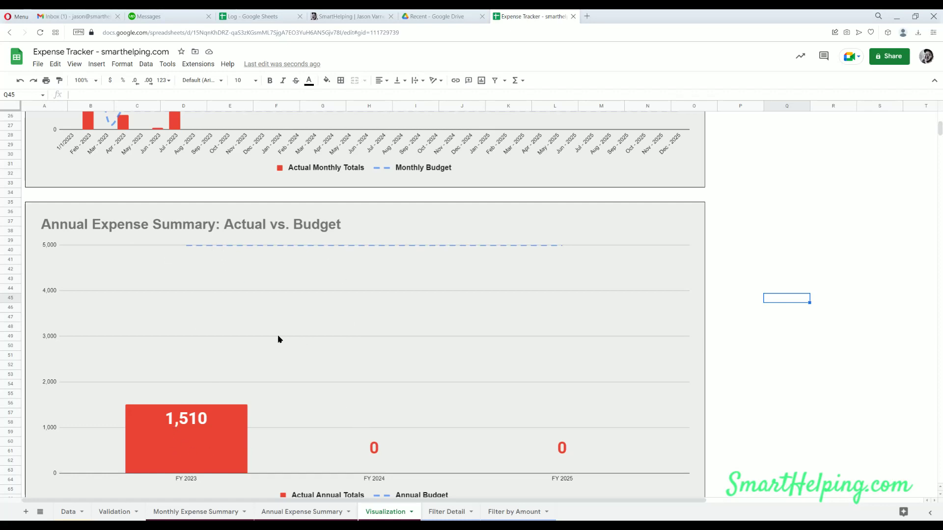
{"action": "scroll", "coordinate": [274, 338], "scroll_direction": "up", "scroll_amount": 5}
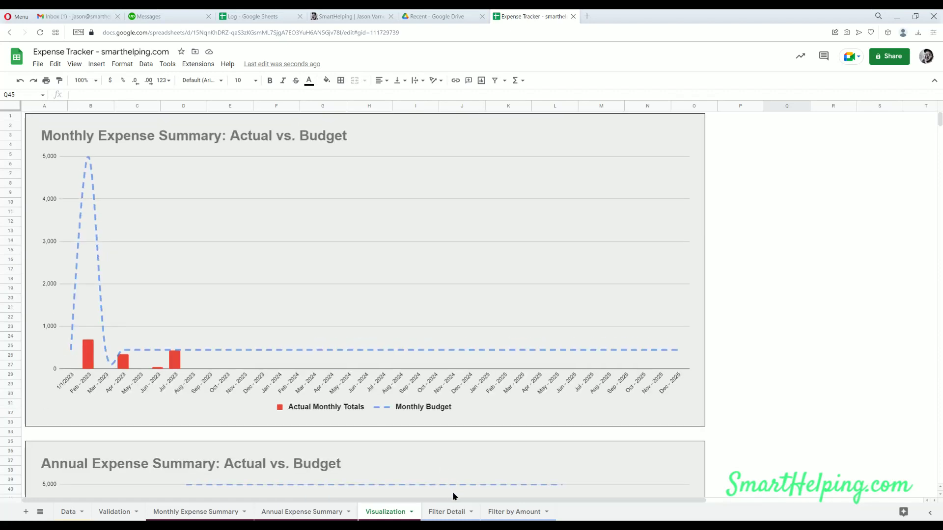
- Set the Filter Detail category in C2 to Legal Services, then view Filter by Amount's Utilities list
{"action": "left_click", "coordinate": [448, 514]}
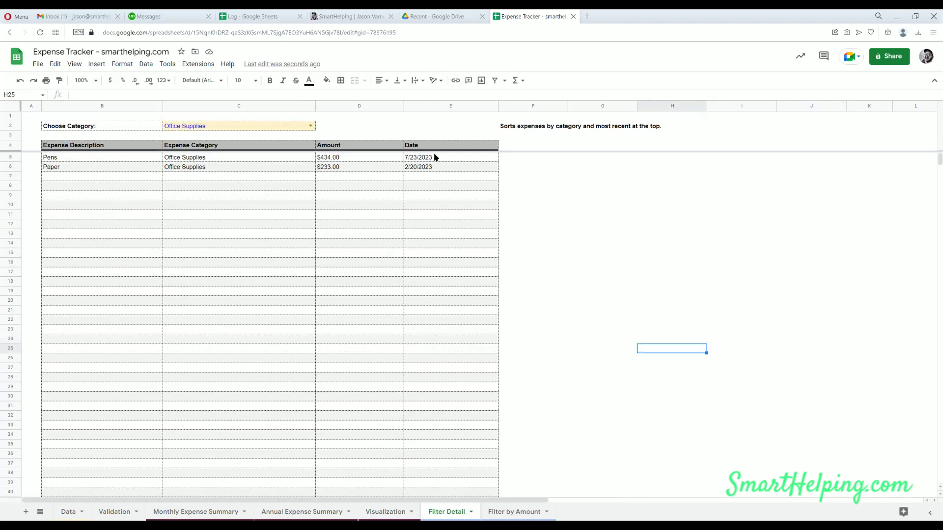
{"action": "left_click", "coordinate": [311, 126]}
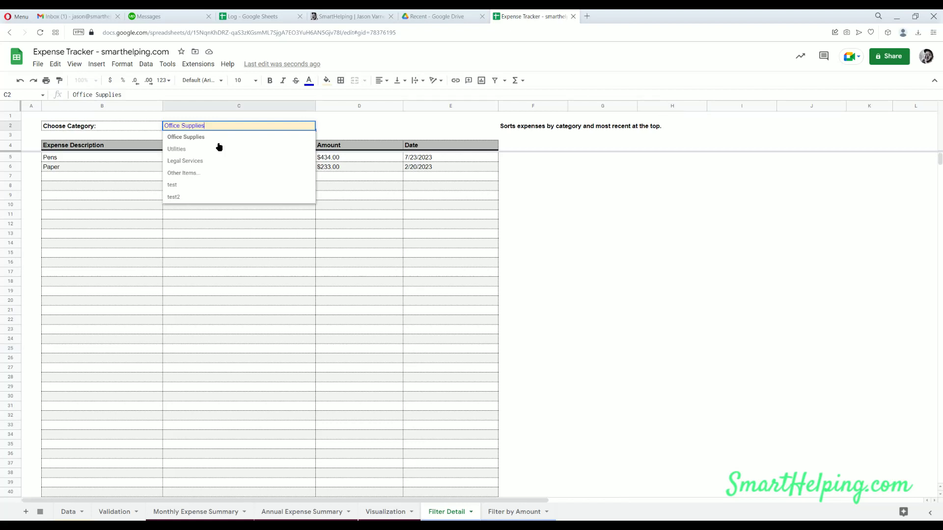
{"action": "left_click", "coordinate": [195, 161]}
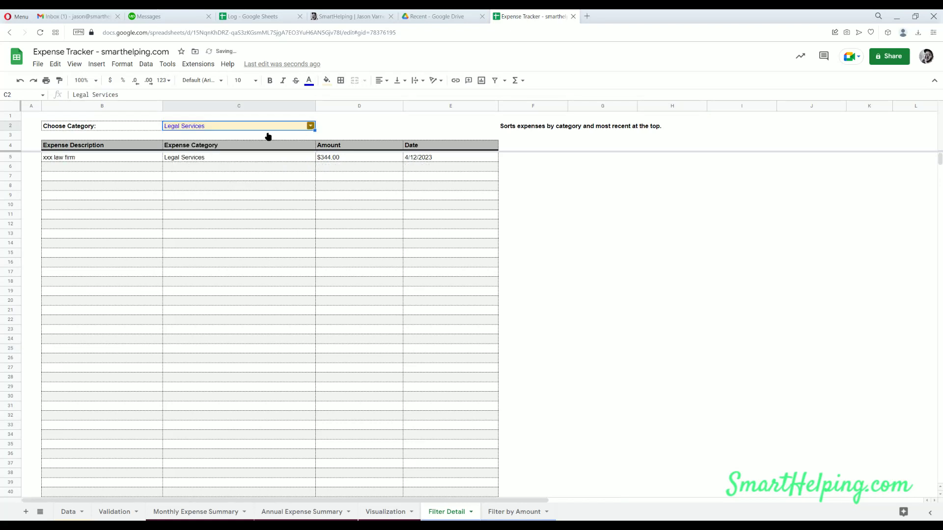
{"action": "left_click", "coordinate": [267, 129]}
{"action": "left_click", "coordinate": [198, 136]}
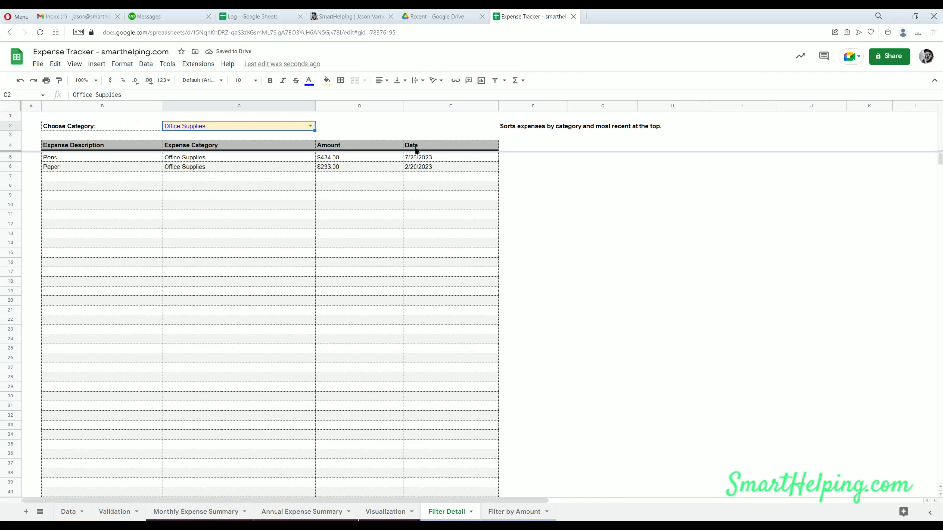
{"action": "left_click", "coordinate": [310, 126]}
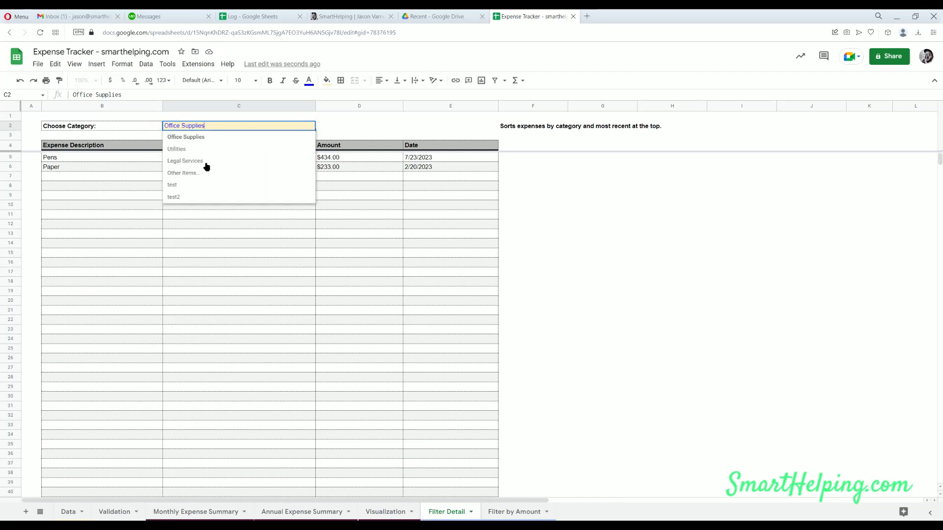
{"action": "left_click", "coordinate": [192, 162]}
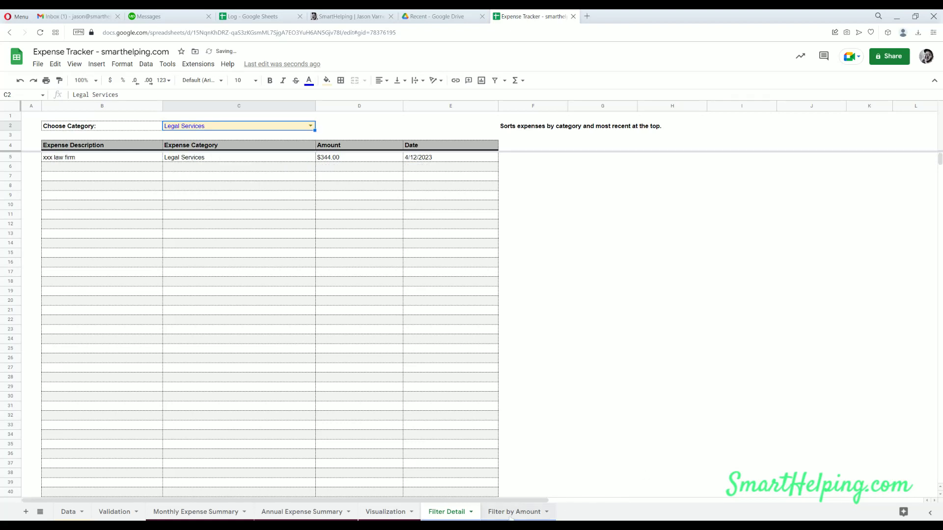
{"action": "left_click", "coordinate": [511, 514]}
{"action": "left_click", "coordinate": [313, 126]}
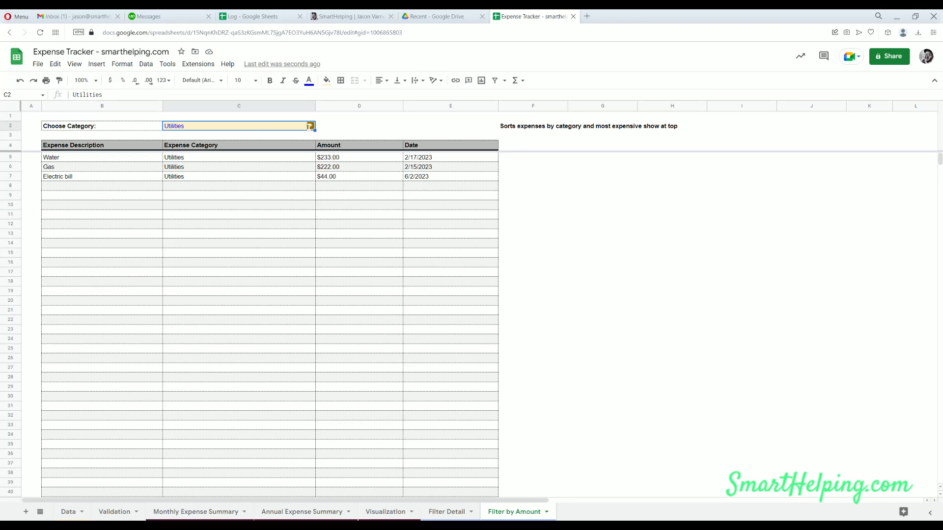
- Cycle Filter by Amount's C2 category through Legal Services and Utilities to Office Supplies, then return to Data
{"action": "left_click", "coordinate": [309, 126]}
{"action": "left_click", "coordinate": [223, 162]}
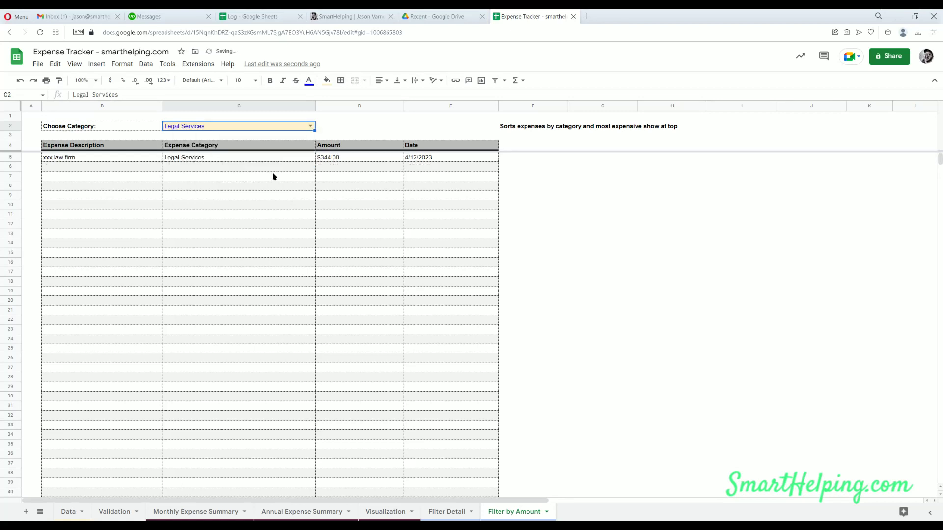
{"action": "left_click", "coordinate": [311, 126]}
{"action": "left_click", "coordinate": [211, 156]}
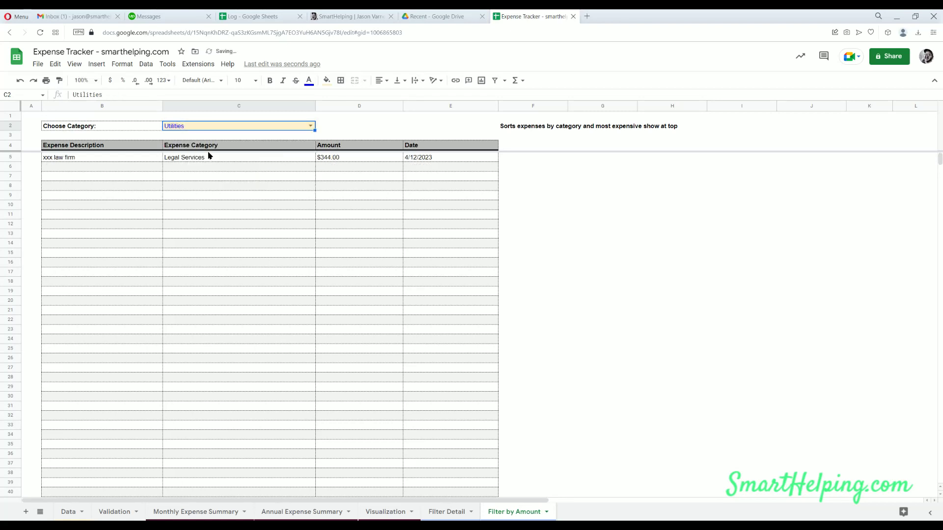
{"action": "left_click", "coordinate": [309, 126]}
{"action": "left_click", "coordinate": [246, 134]}
{"action": "left_click", "coordinate": [668, 234]}
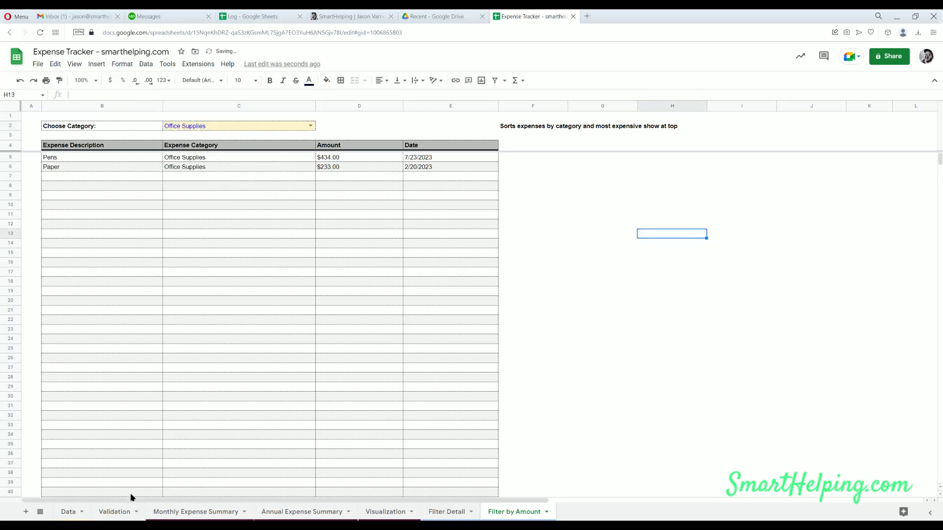
{"action": "left_click", "coordinate": [68, 512]}
{"action": "left_click", "coordinate": [659, 216]}
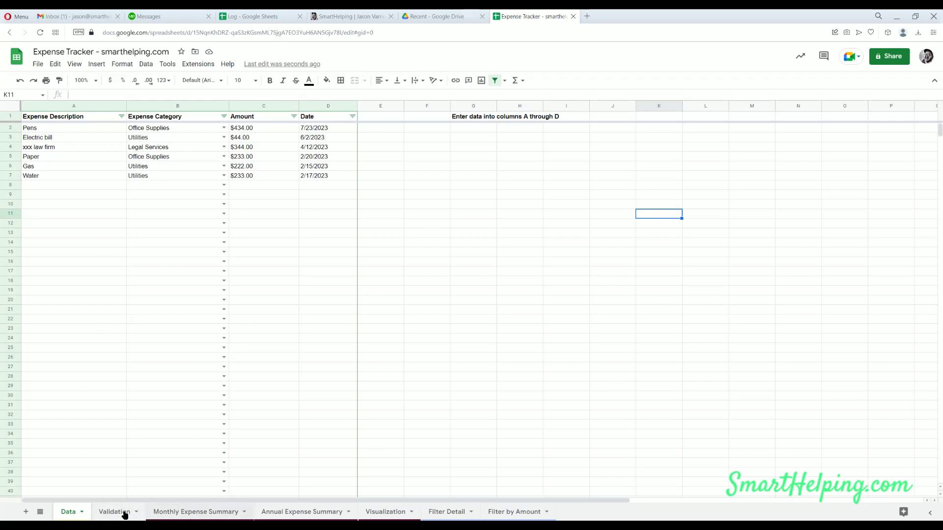
- Review the Monthly and Annual summaries and scroll the Visualization charts, ending on Monthly Expense Summary
{"action": "left_click", "coordinate": [185, 514]}
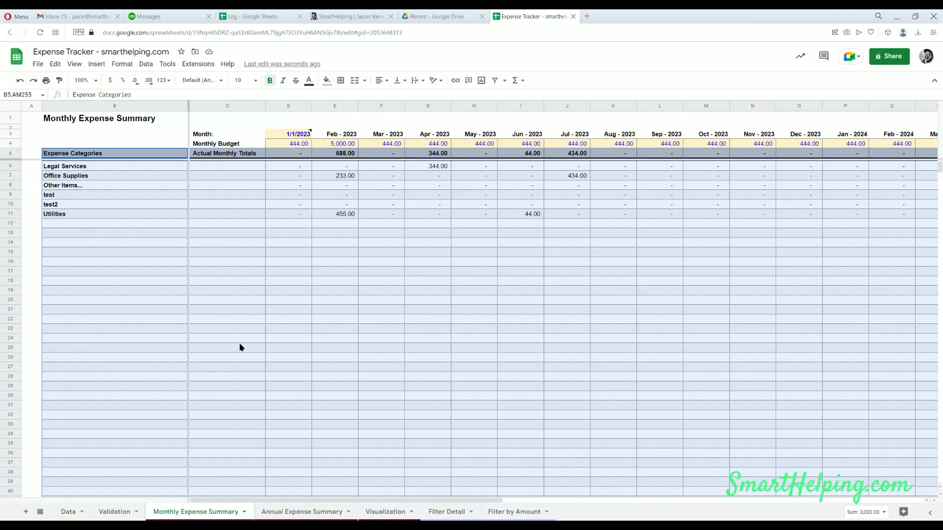
{"action": "left_click", "coordinate": [303, 513]}
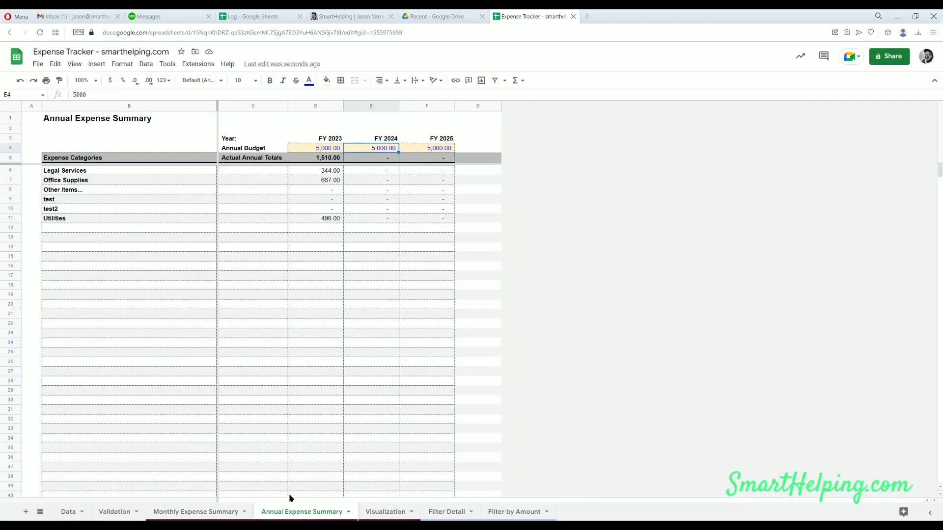
{"action": "left_click", "coordinate": [383, 511]}
{"action": "scroll", "coordinate": [50, 294], "scroll_direction": "down", "scroll_amount": 5}
{"action": "scroll", "coordinate": [51, 294], "scroll_direction": "up", "scroll_amount": 5}
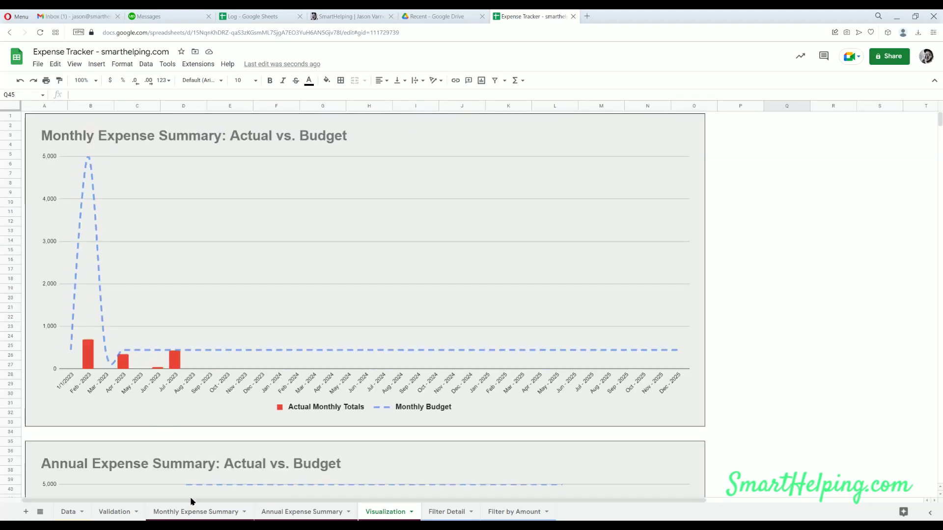
{"action": "left_click", "coordinate": [190, 512]}
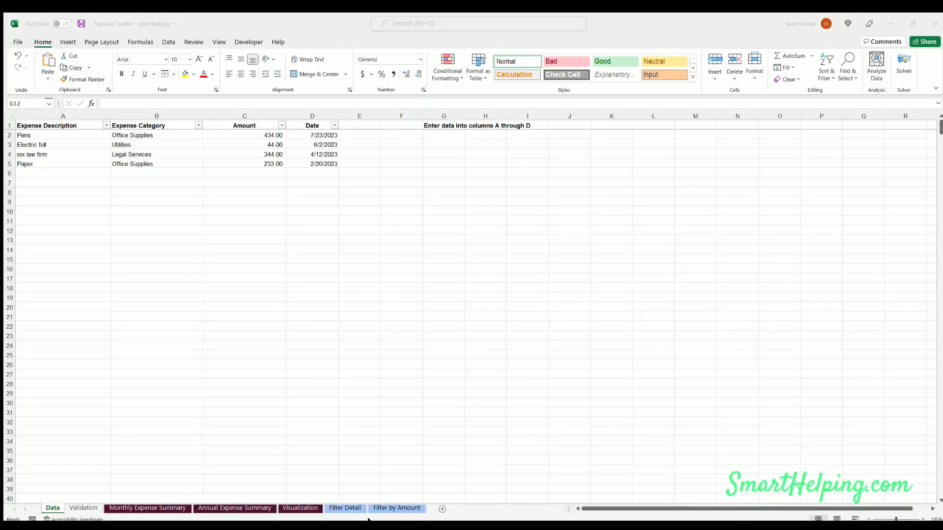
- In Excel, review the Data descriptions and the Validation categories from Office Supplies to Other Items
{"action": "left_click", "coordinate": [149, 265]}
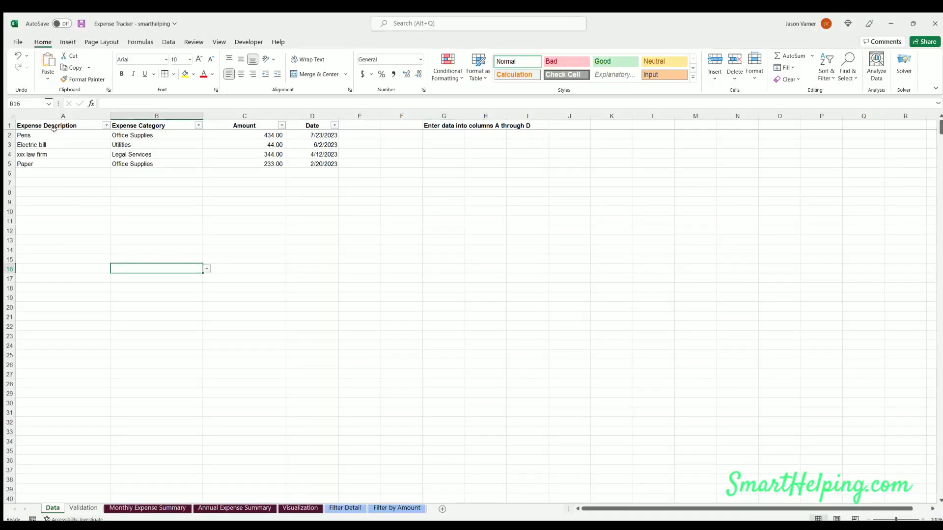
{"action": "left_click_drag", "start_coordinate": [57, 135], "coordinate": [54, 164]}
{"action": "left_click", "coordinate": [140, 134]}
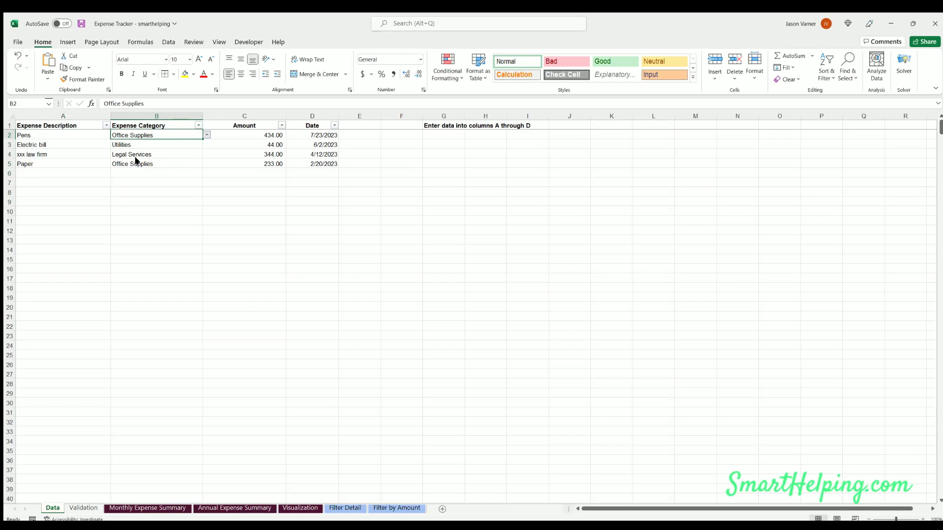
{"action": "left_click", "coordinate": [82, 508]}
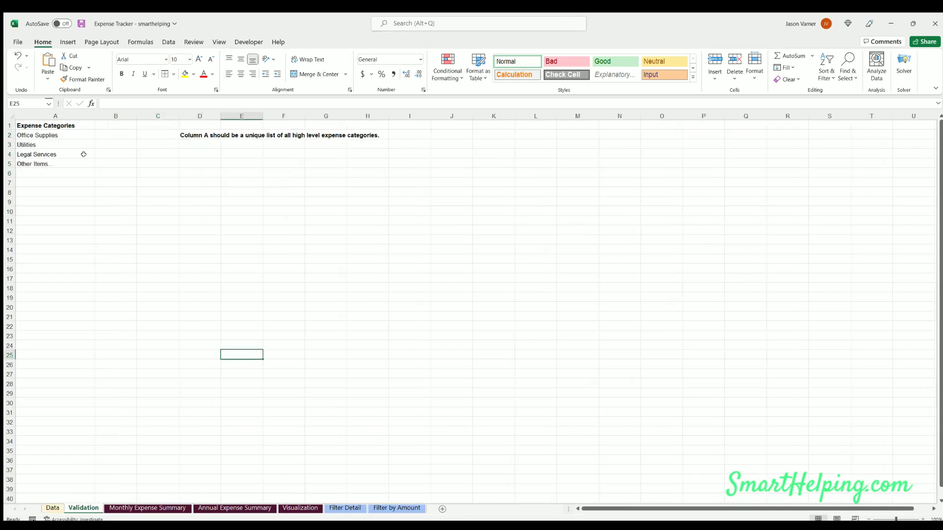
{"action": "left_click", "coordinate": [54, 135]}
{"action": "left_click", "coordinate": [51, 154]}
{"action": "left_click", "coordinate": [49, 165]}
{"action": "left_click", "coordinate": [49, 197]}
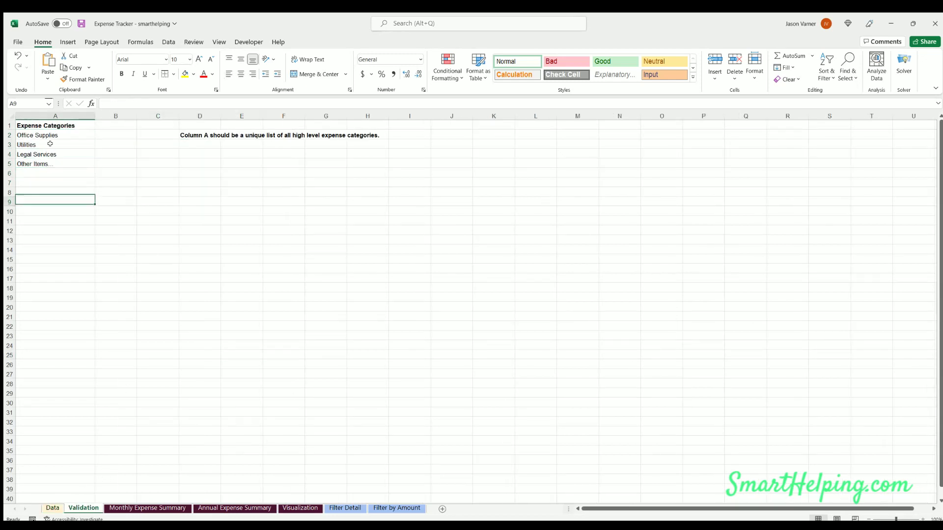
- Back on Data, check the amounts from 434.00 to 233.00 and the first date 7/23/2023
{"action": "left_click", "coordinate": [51, 509]}
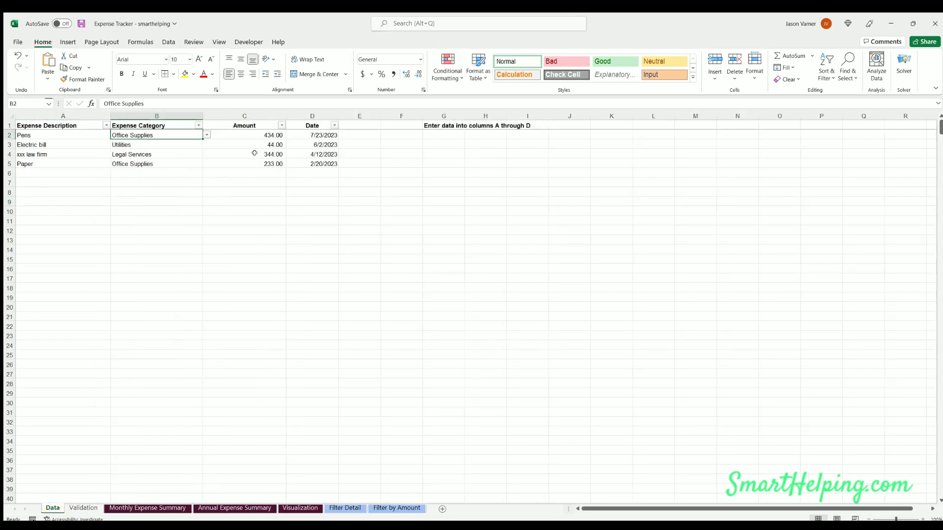
{"action": "left_click", "coordinate": [255, 136]}
{"action": "left_click", "coordinate": [251, 145]}
{"action": "left_click", "coordinate": [250, 154]}
{"action": "left_click", "coordinate": [250, 164]}
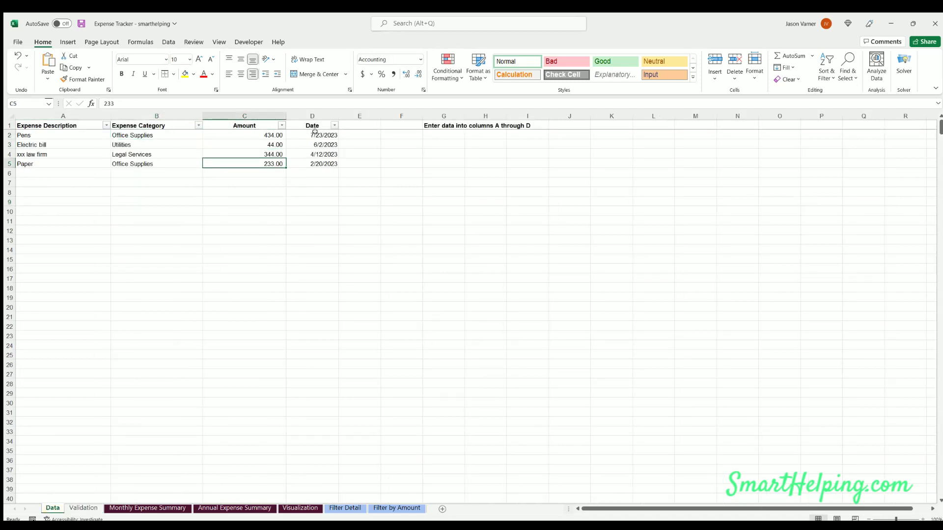
{"action": "left_click", "coordinate": [314, 136]}
{"action": "left_click", "coordinate": [147, 509]}
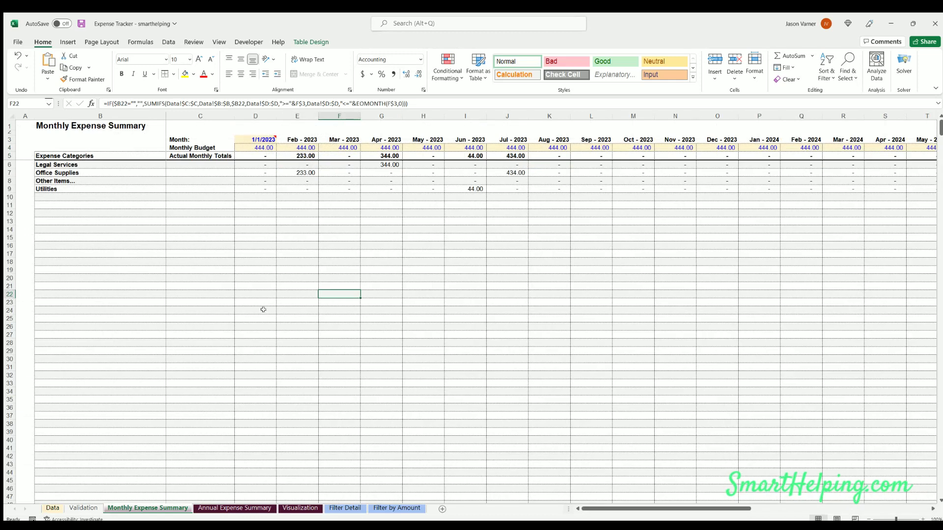
- Check the start month in D3 and the monthly budget values from D4 onward
{"action": "left_click", "coordinate": [375, 125]}
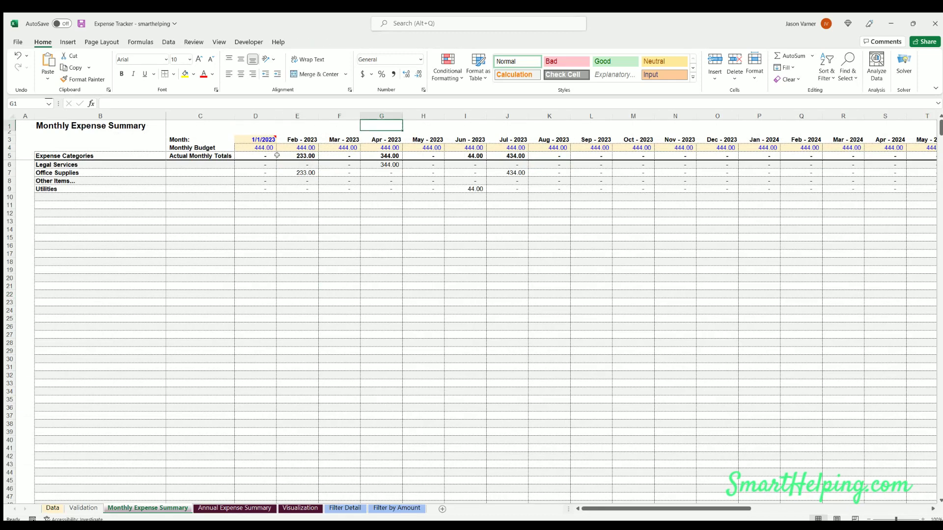
{"action": "left_click", "coordinate": [256, 137]}
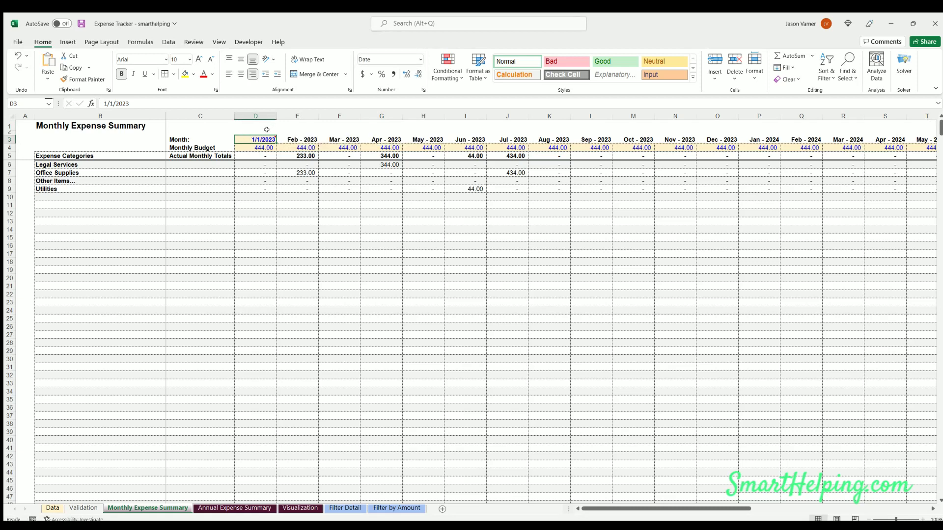
{"action": "mouse_move", "coordinate": [254, 137]}
{"action": "left_click", "coordinate": [256, 146]}
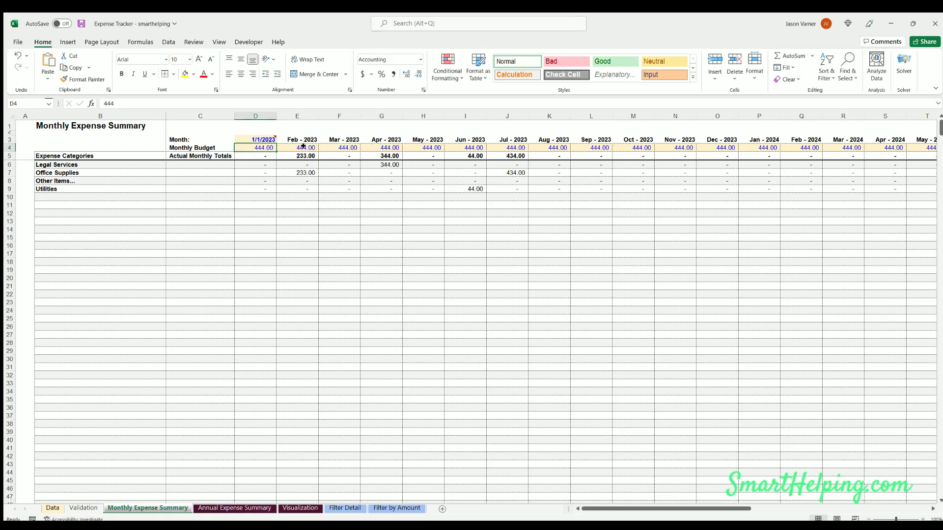
{"action": "key", "text": "Right"}
- View the Annual Expense Summary, then scroll through the monthly and annual Visualization charts
{"action": "left_click", "coordinate": [237, 509]}
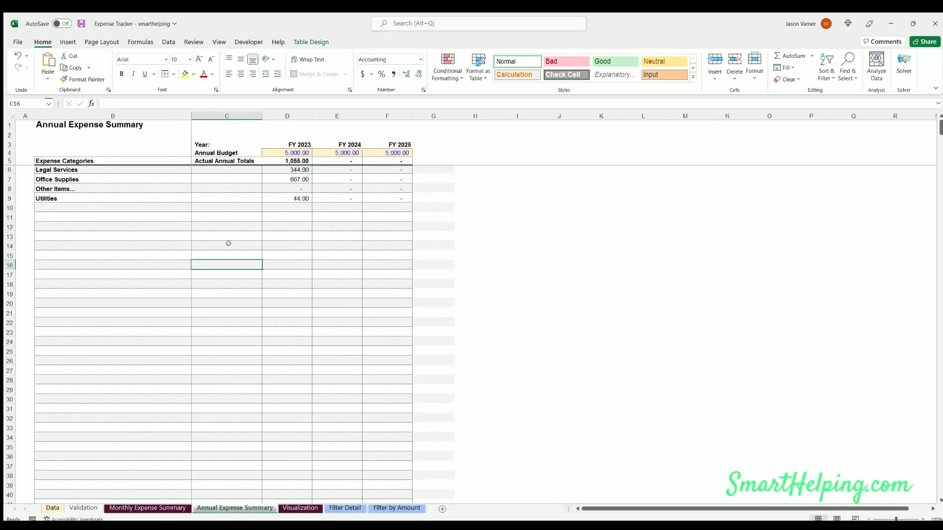
{"action": "left_click", "coordinate": [301, 509]}
{"action": "scroll", "coordinate": [297, 442], "scroll_direction": "down", "scroll_amount": 11}
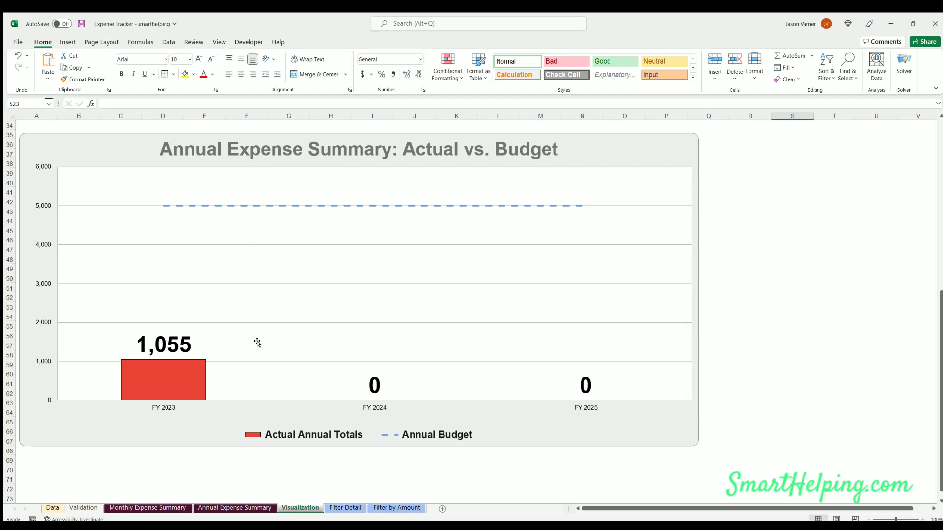
{"action": "scroll", "coordinate": [256, 339], "scroll_direction": "up", "scroll_amount": 11}
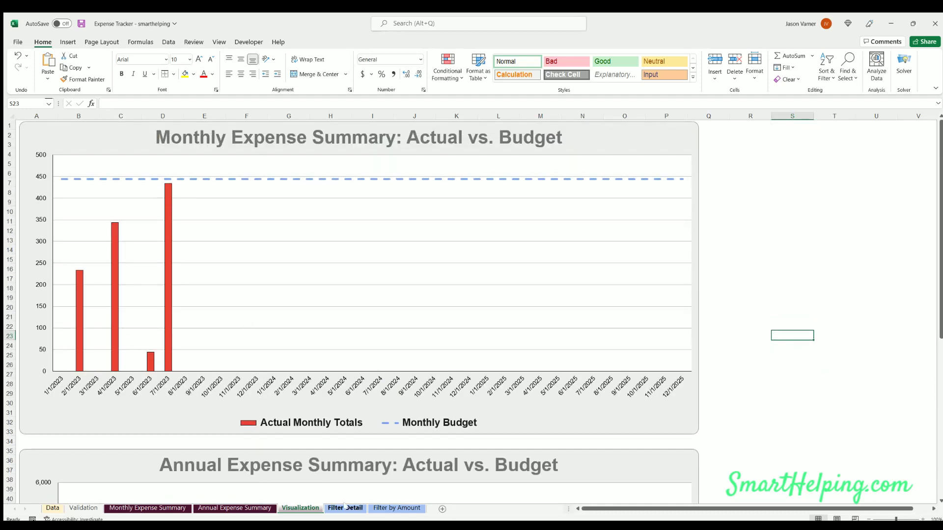
- On the Filter Detail sheet, filter the list to Office Supplies using the C2 dropdown
{"action": "left_click", "coordinate": [345, 508]}
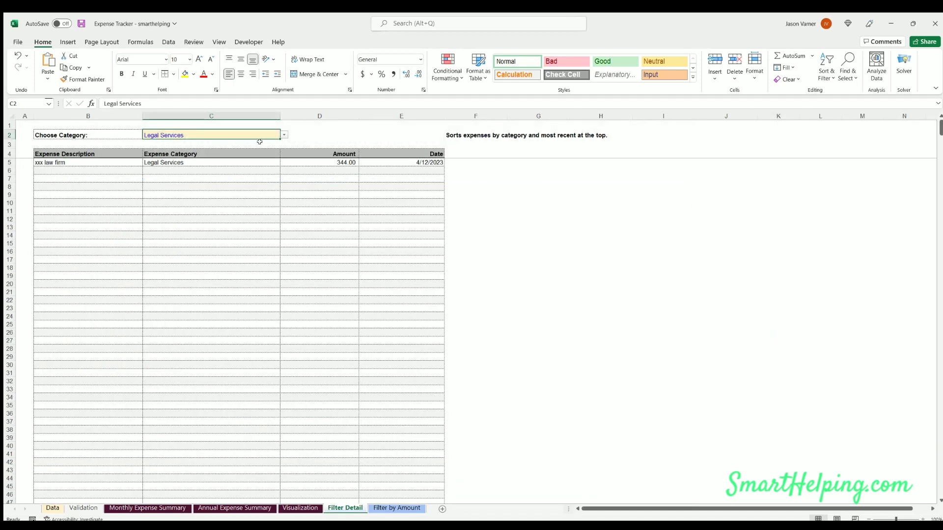
{"action": "left_click", "coordinate": [284, 135]}
{"action": "left_click", "coordinate": [219, 148]}
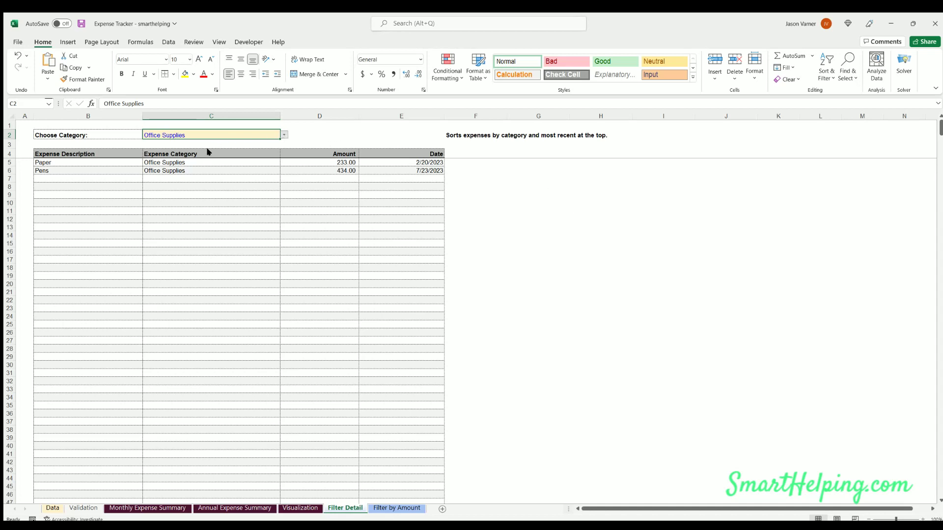
- Switch the C2 category to Utilities, leaving only the Electric bill listed
{"action": "key", "text": "alt+Down"}
{"action": "key", "text": "Down"}
{"action": "key", "text": "Return"}
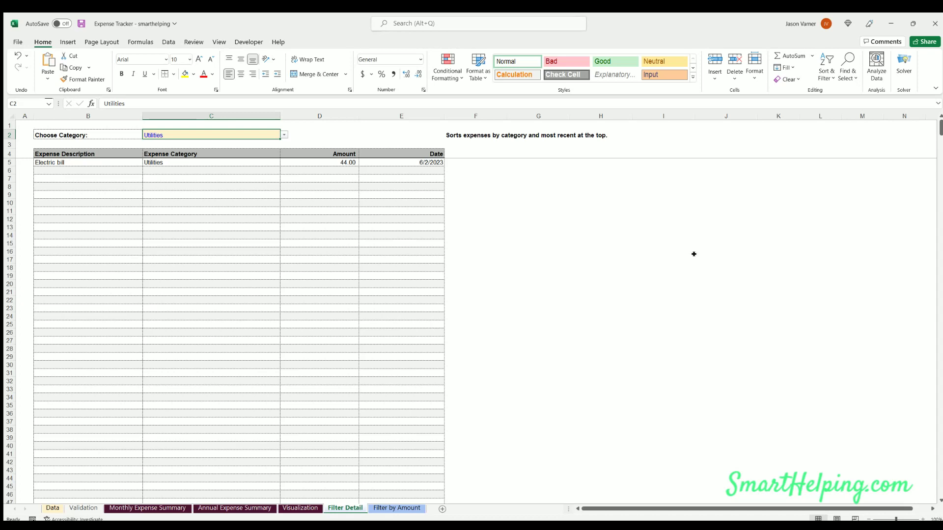
{"action": "left_click", "coordinate": [694, 254]}
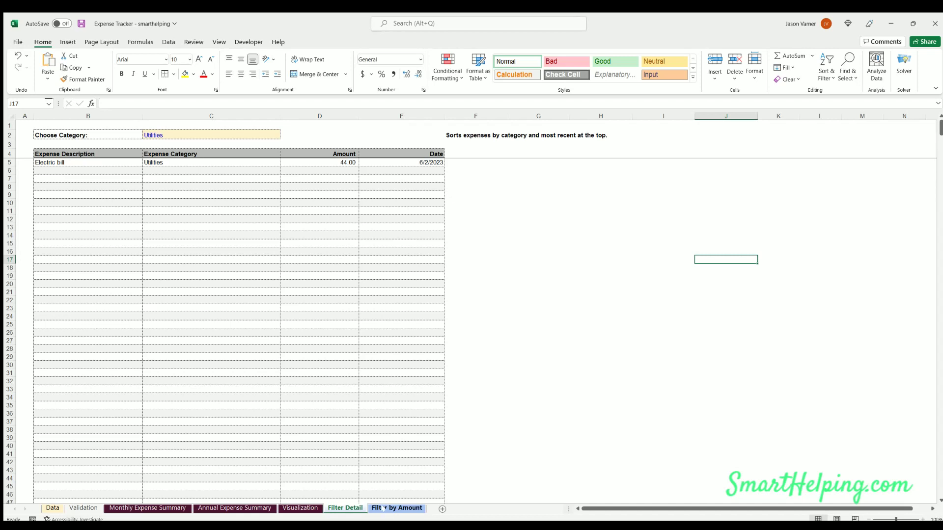
- Set the Filter by Amount sheet's C2 category to Utilities, then return to the Data sheet's expense log
{"action": "left_click", "coordinate": [397, 508]}
{"action": "left_click", "coordinate": [283, 134]}
{"action": "left_click", "coordinate": [248, 147]}
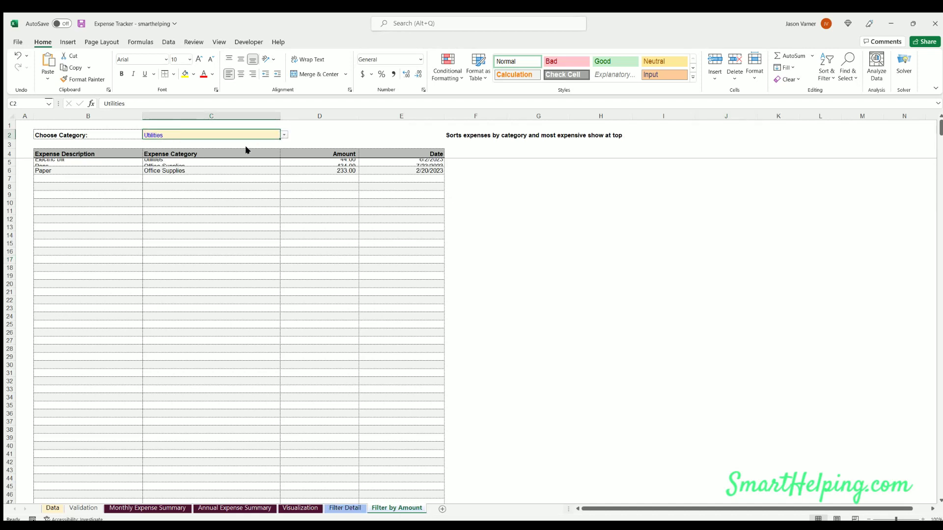
{"action": "left_click", "coordinate": [345, 508]}
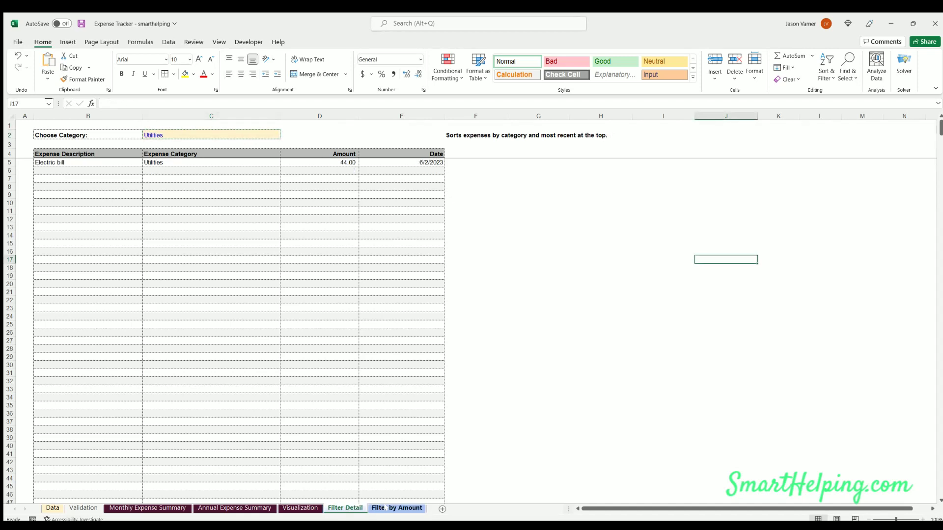
{"action": "left_click", "coordinate": [397, 508]}
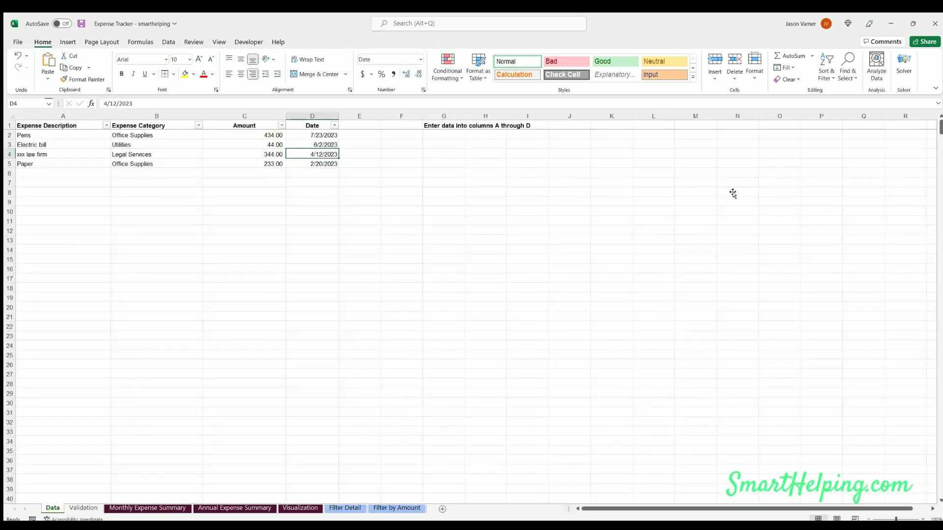
{"action": "left_click", "coordinate": [732, 193]}
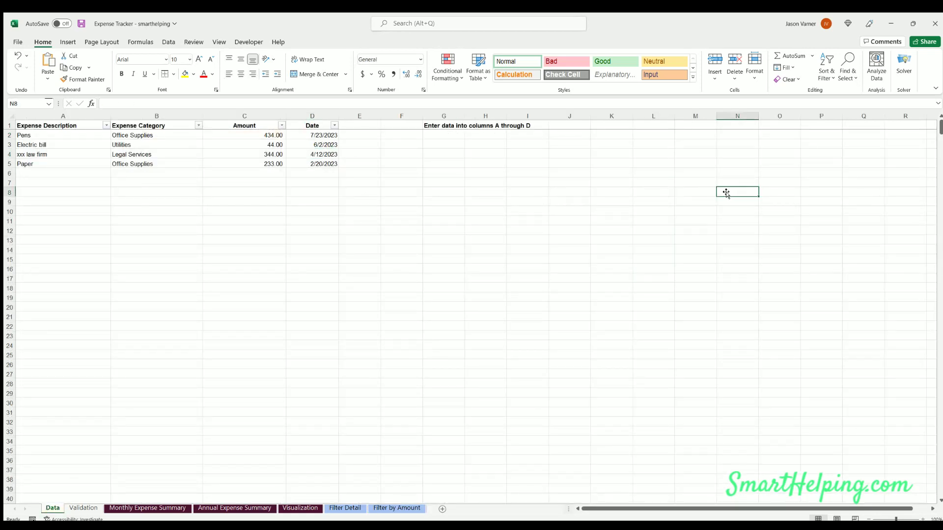